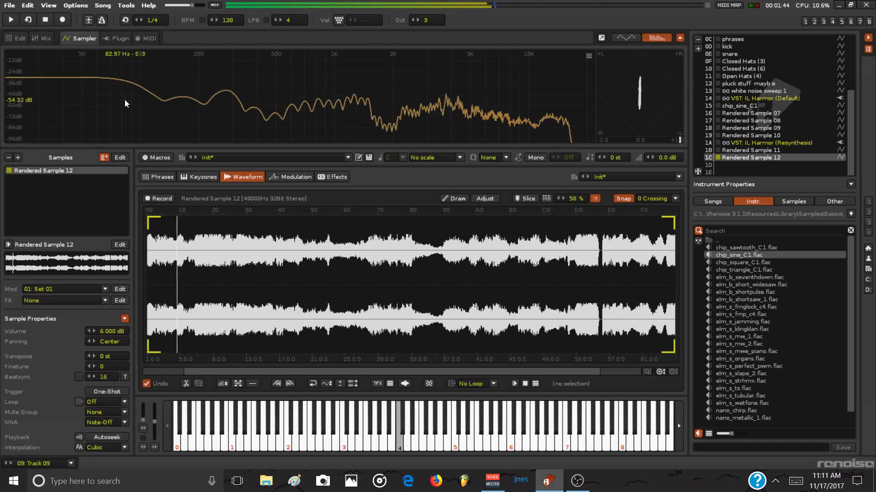
- Audition Rendered Sample 12 at several different pitches
key(z)
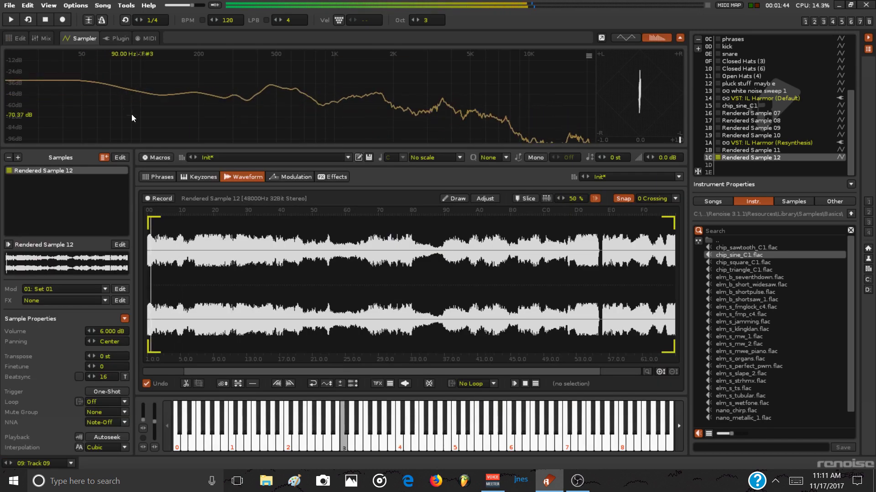
key(n)
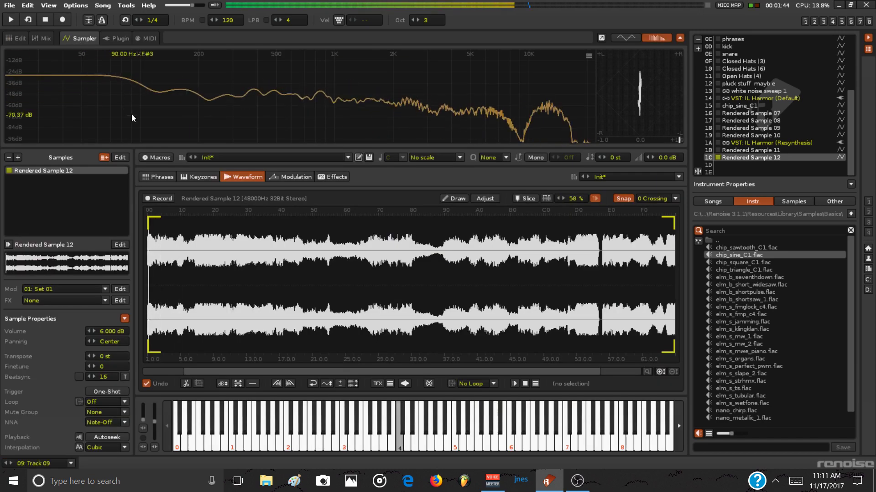
key(b)
key(v)
key(c)
key(q)
key(q)
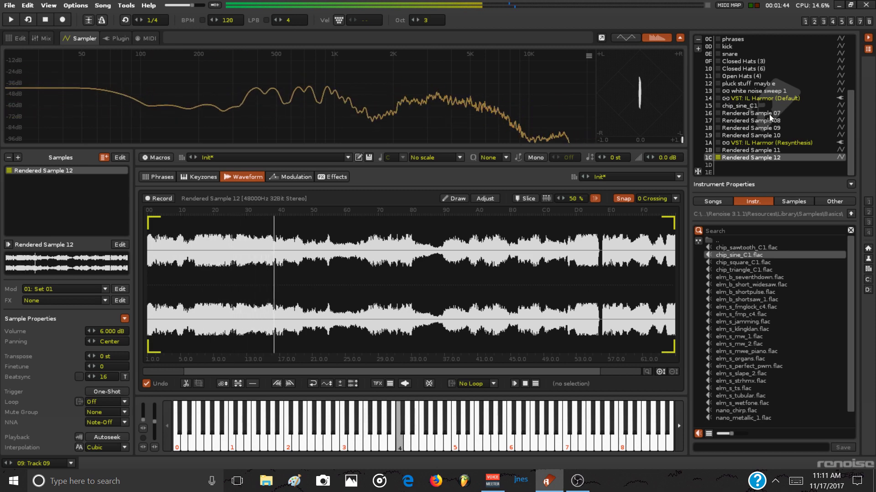
- Compare Rendered Samples 08, 10 and 12 by selecting and auditioning each one
click(757, 121)
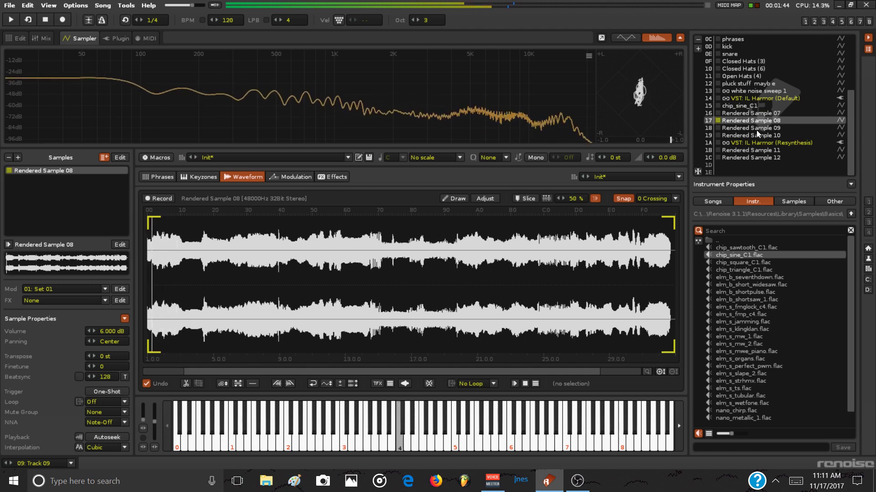
click(756, 129)
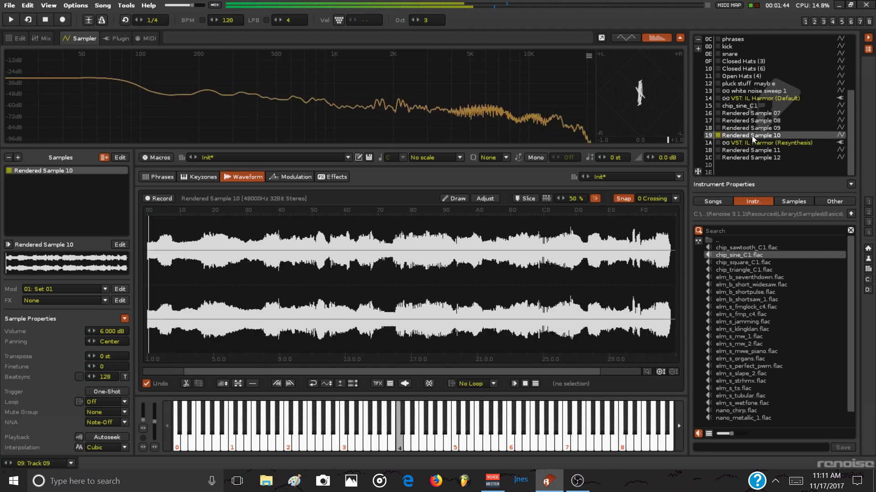
click(755, 158)
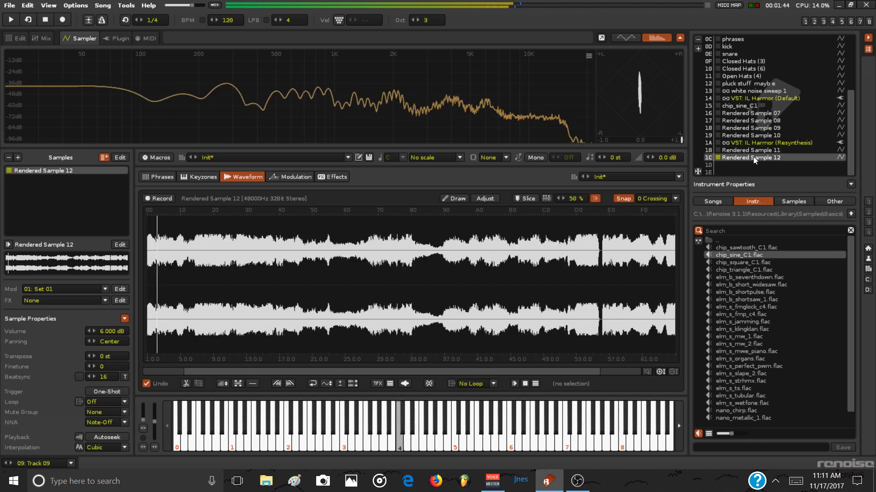
- Collapse Track 09 in the mixer and delete the IL Harmor (Resynthesis) instrument
click(730, 143)
click(44, 38)
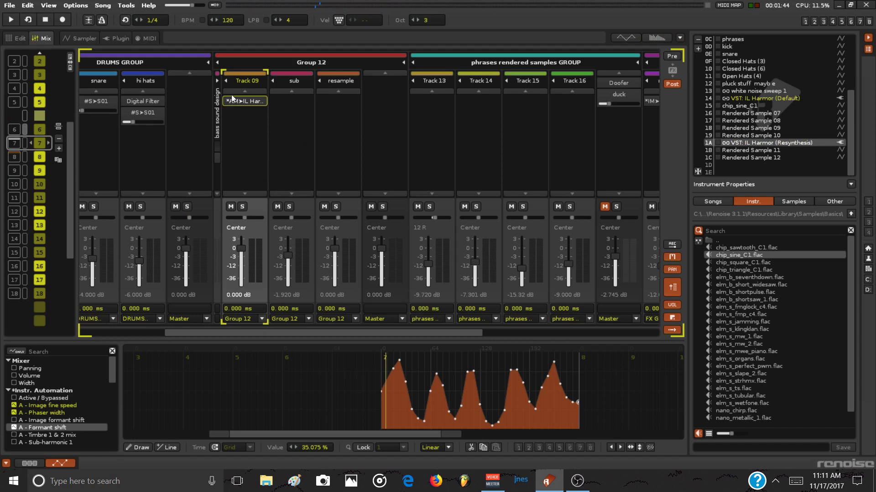
click(225, 81)
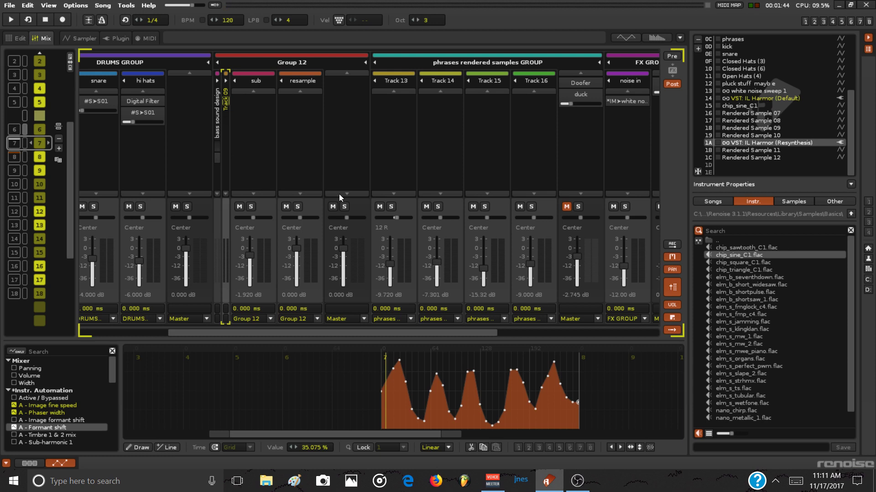
click(697, 40)
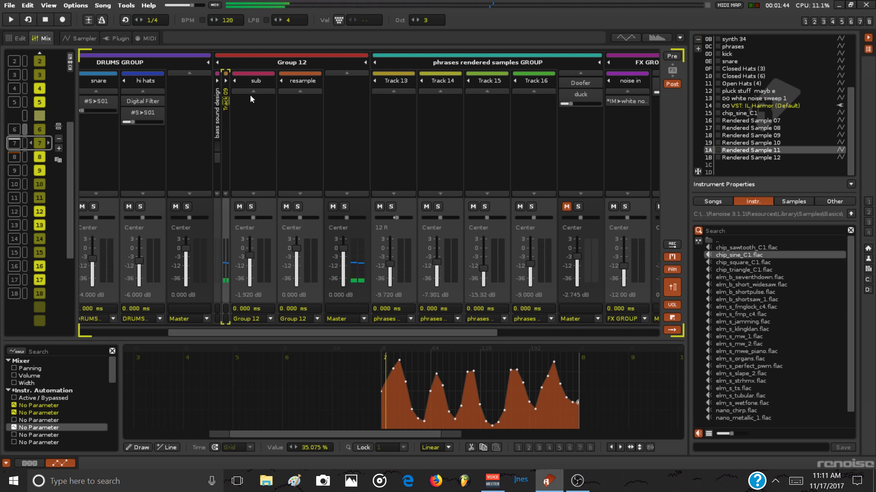
- Select the resample track and show it in the pattern editor alongside the expanded pattern matrix
click(294, 138)
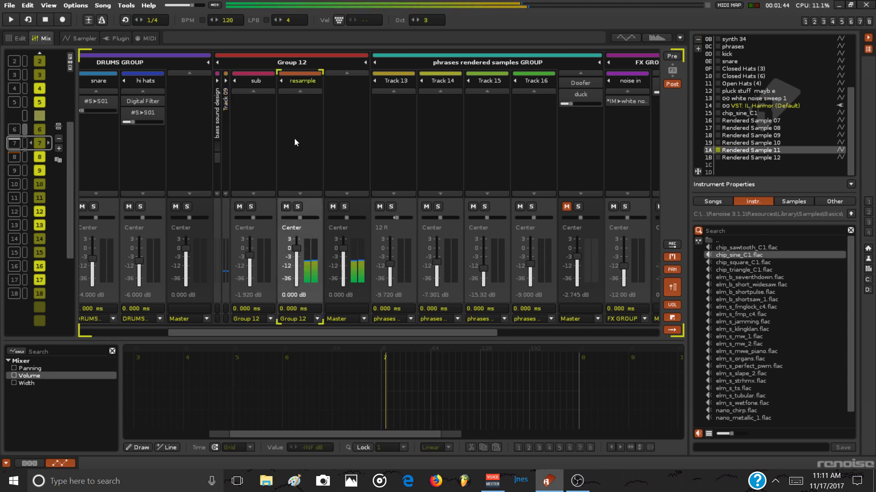
click(18, 38)
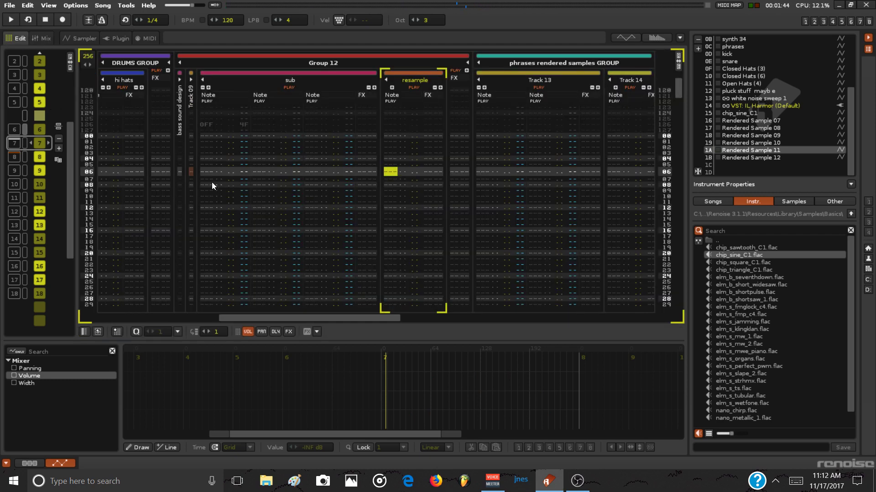
click(70, 66)
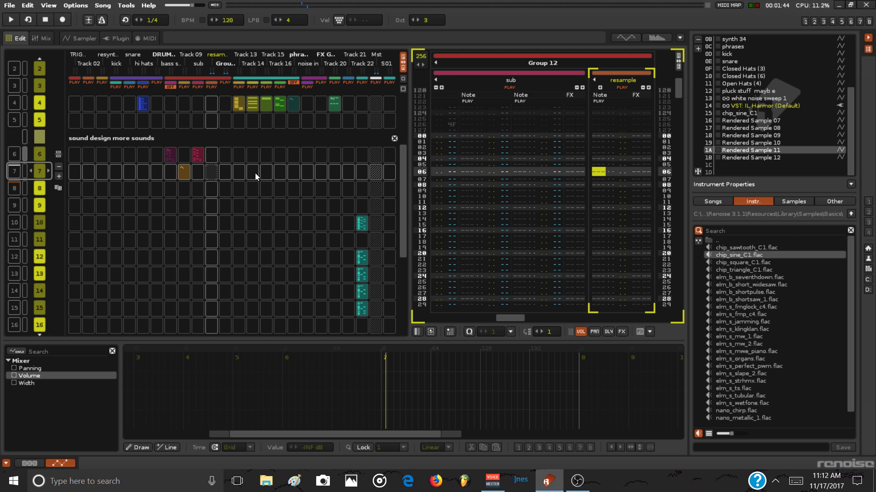
- Start a new section at sequence position 8 and name it "drop 1"
scroll(183, 209, up, 4)
scroll(183, 209, down, 4)
click(103, 183)
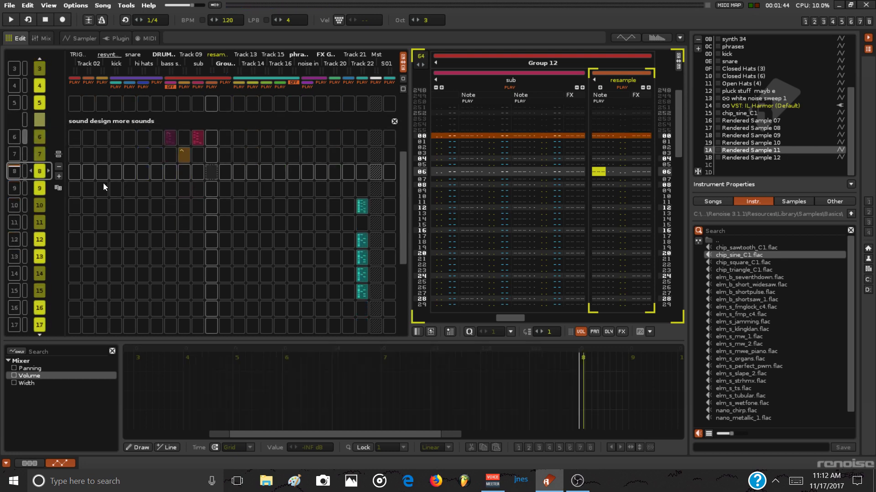
click(58, 154)
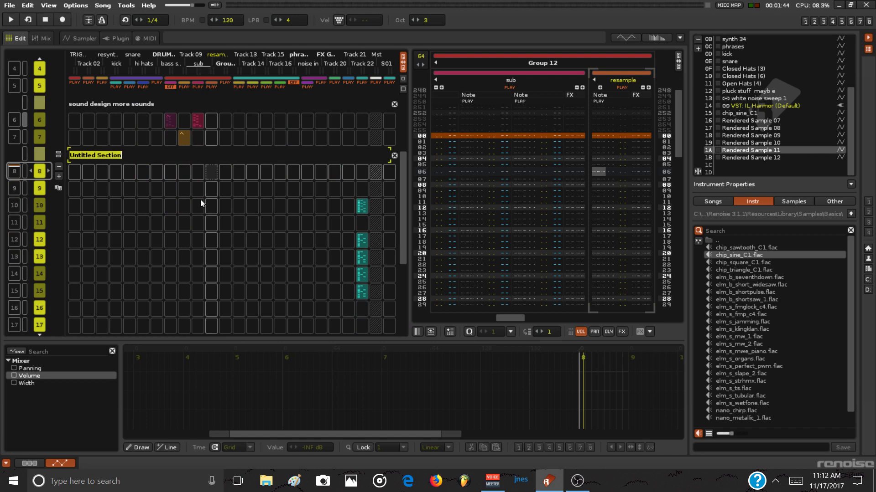
text(drop )
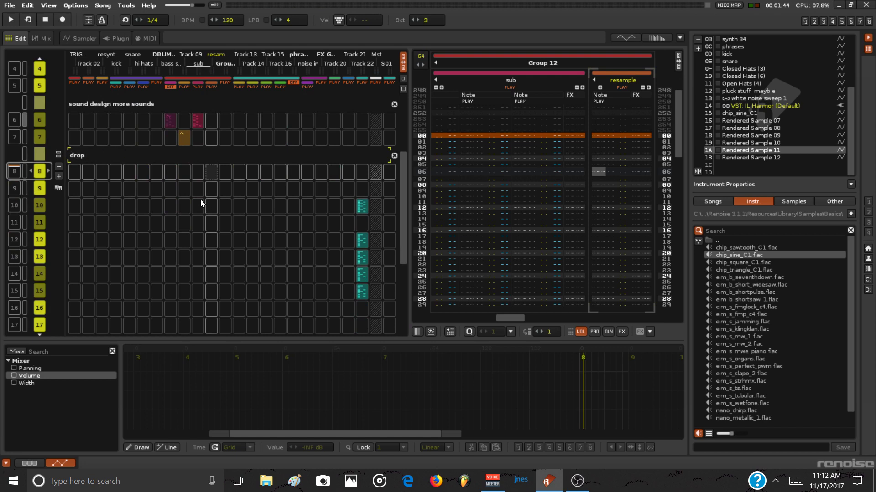
text(1)
key(Return)
- Copy the kick, snare and hi hats slots of pattern 1 into pattern 8 of the drop 1 section
scroll(201, 198, up, 4)
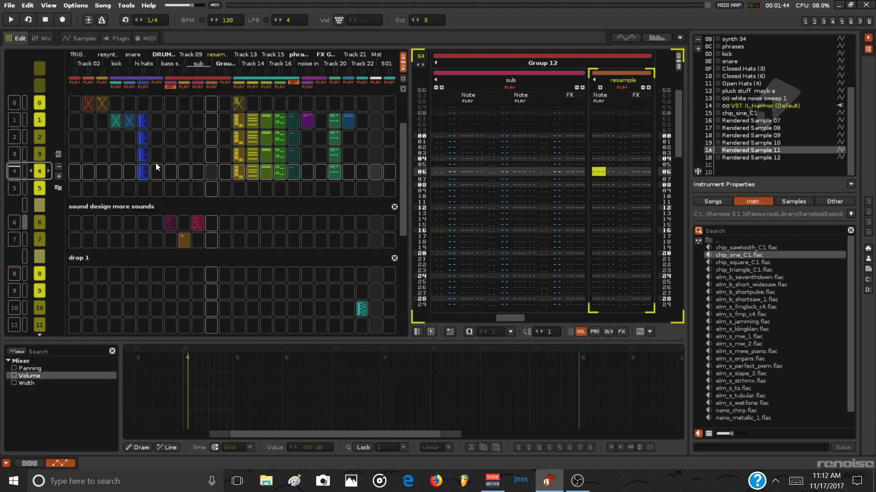
click(116, 121)
right_click(122, 121)
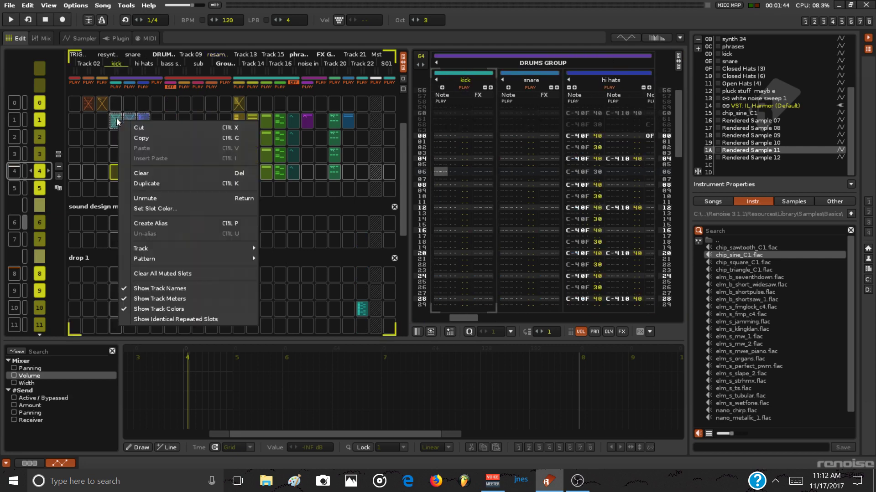
click(128, 138)
scroll(117, 273, down, 4)
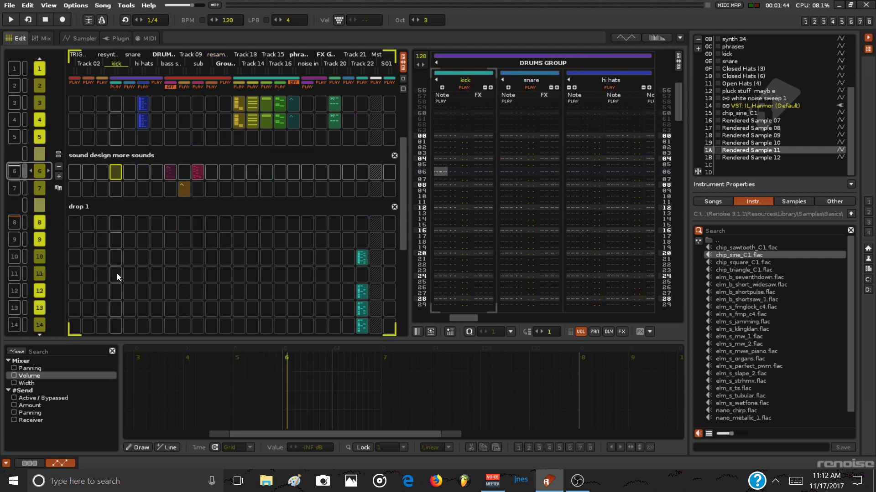
right_click(116, 171)
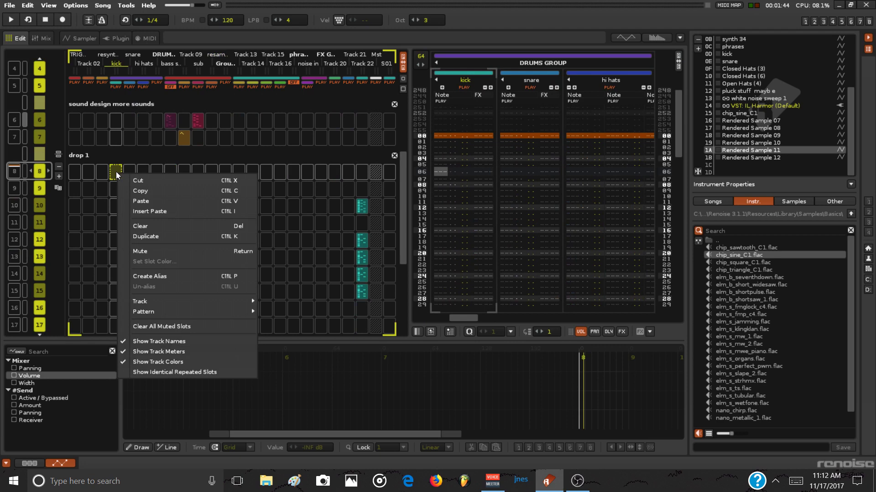
click(137, 201)
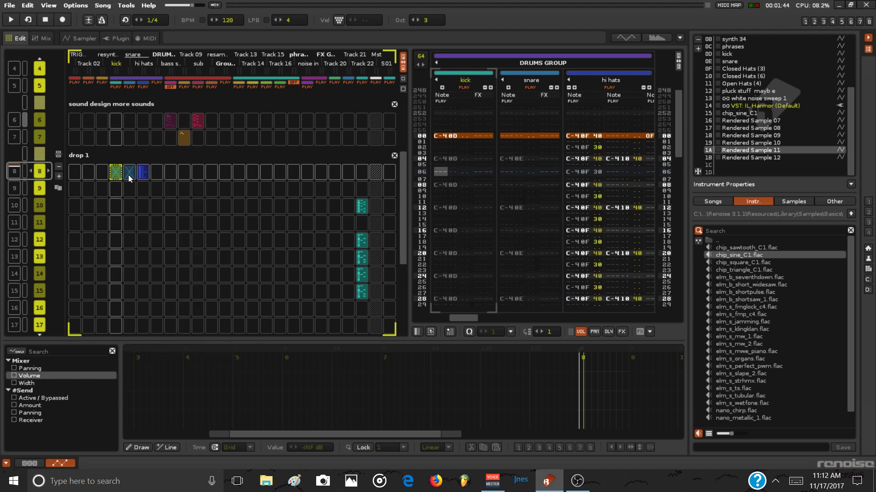
- Unmute the copied kick, snare and hi hats slots in pattern 8 and play the pattern briefly
right_click(144, 176)
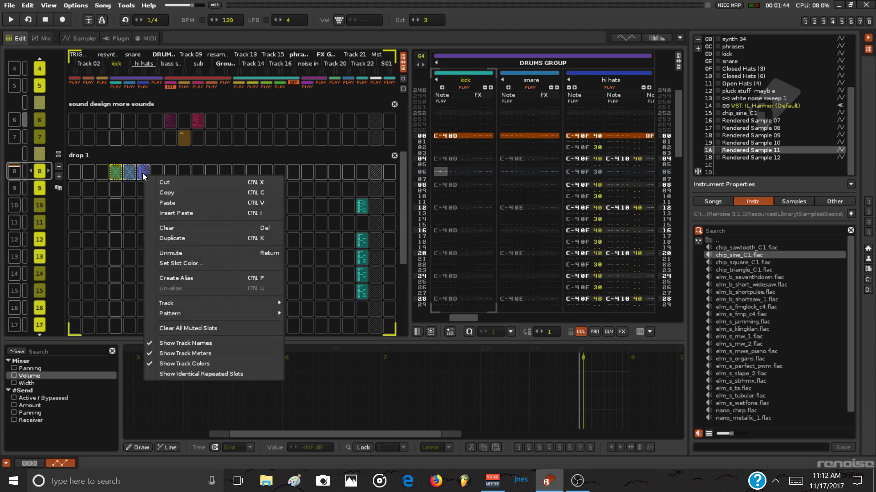
click(177, 249)
key(space)
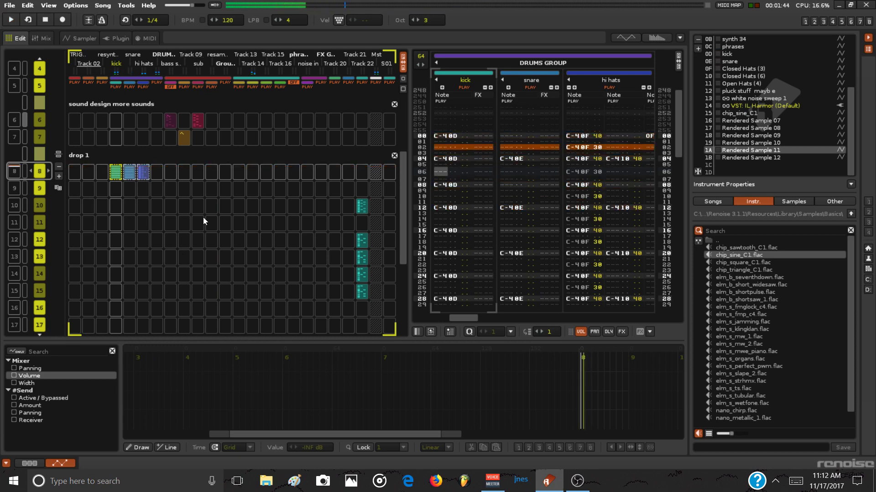
key(space)
- Enter a C-4 note for Rendered Sample 08 on line 00 of the resample track in pattern 8
click(744, 128)
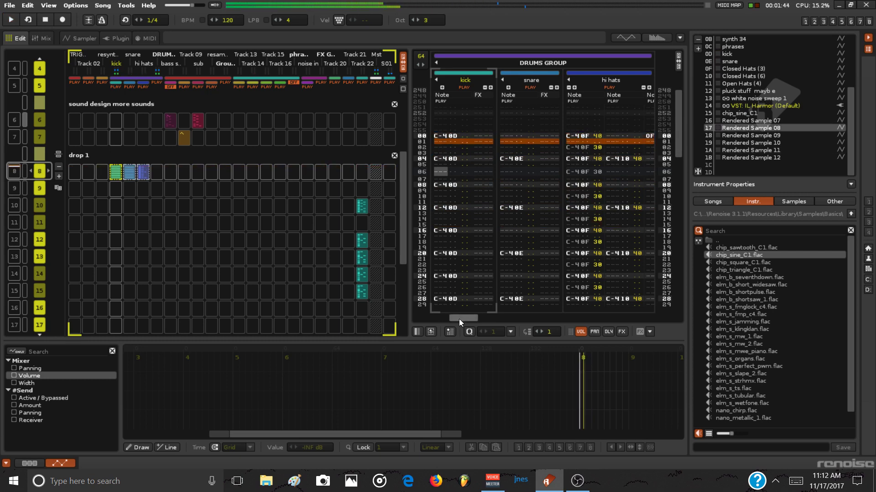
drag(459, 319, 519, 352)
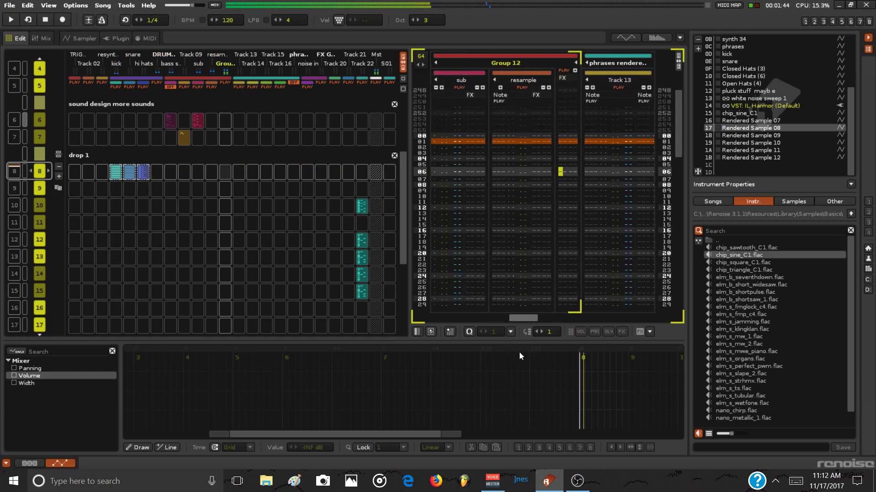
click(495, 135)
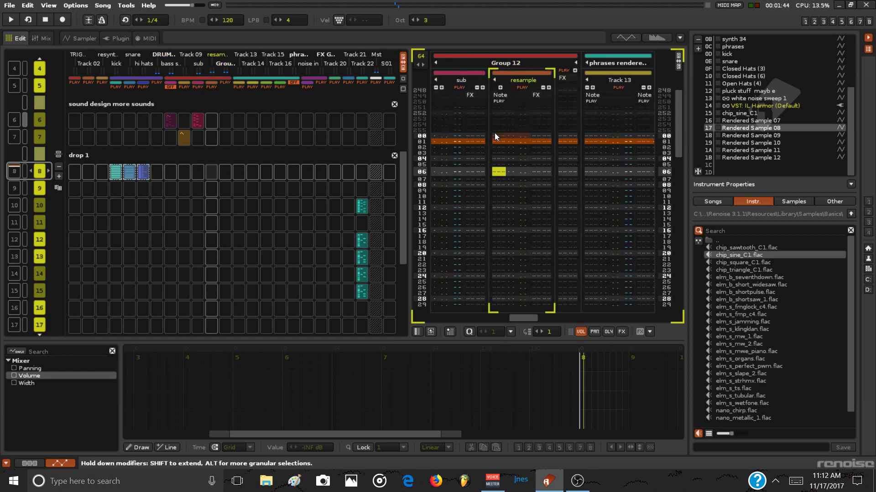
key(Escape)
key(Home)
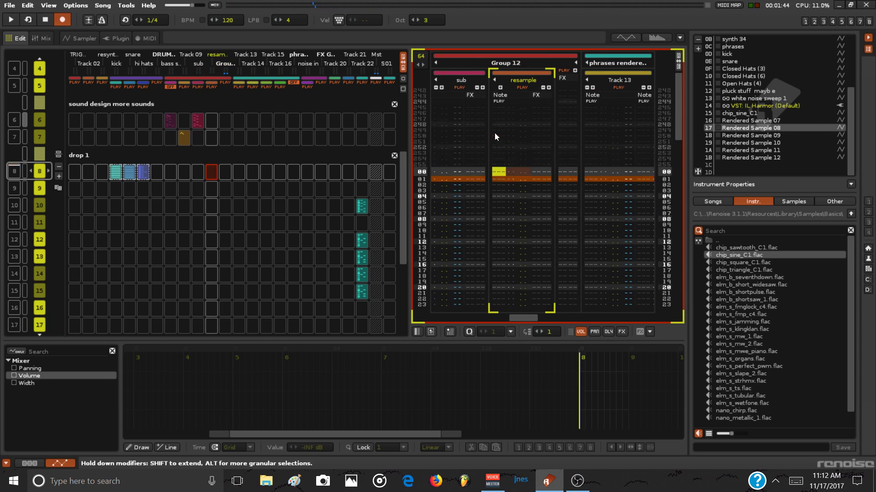
key(q)
key(space)
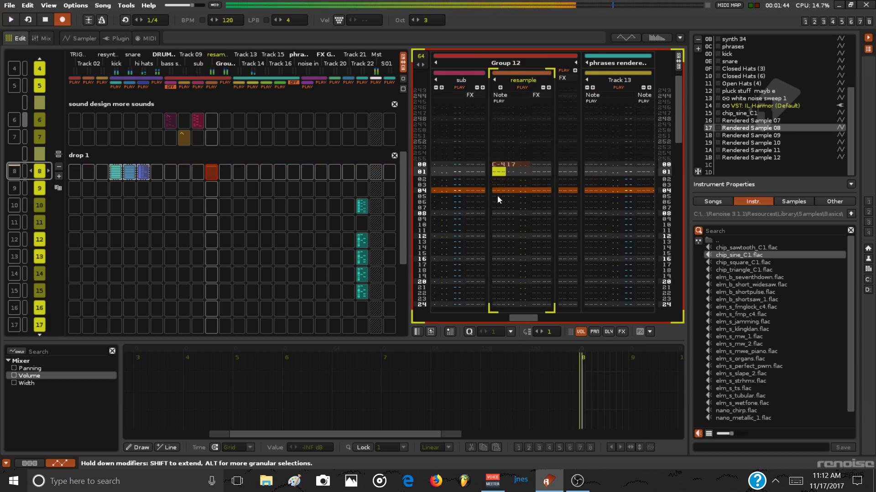
- Insert a note-off on line 04 of the resample track
key(Down)
key(Down)
key(Down)
key(Caps_Lock)
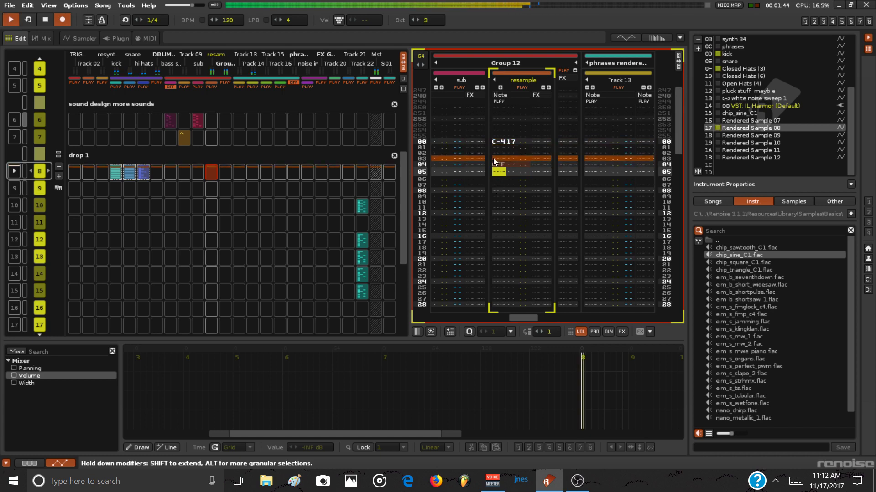
- Lower the resample track's mixer volume to -7.301 dB during playback, and stop the song
click(42, 37)
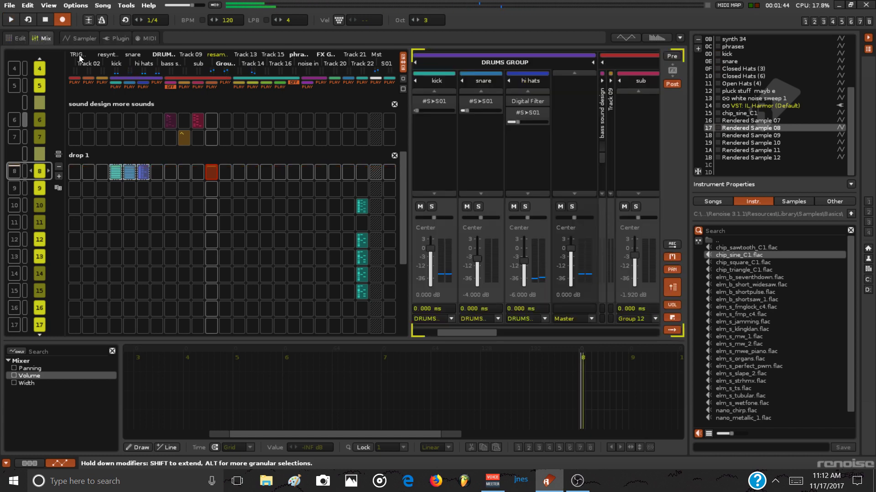
drag(468, 332, 501, 334)
drag(538, 243, 538, 259)
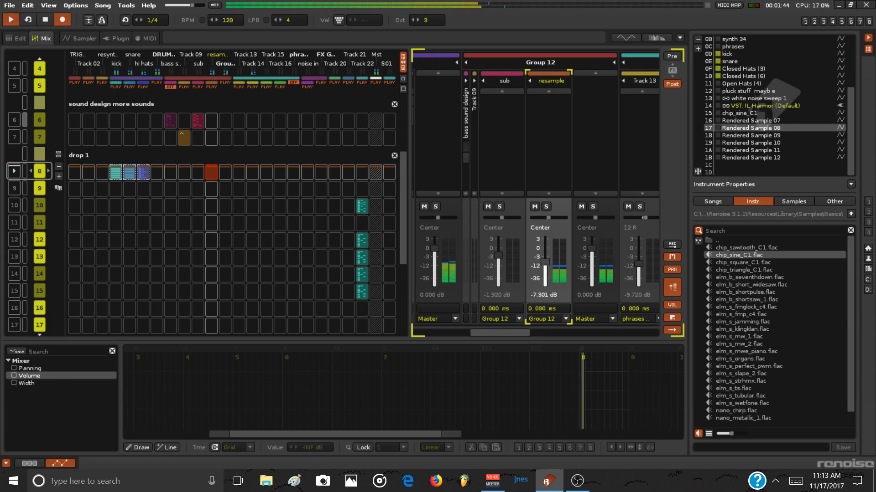
key(space)
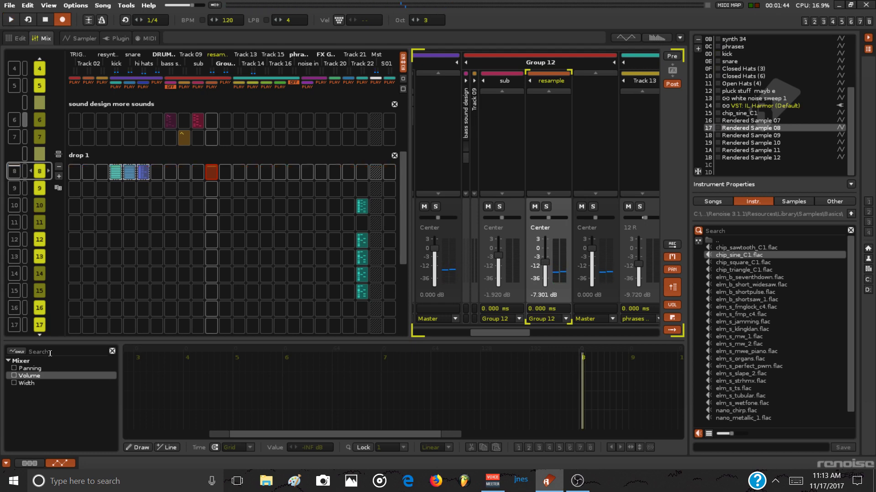
- Search the effects list for "gain" and add a Gainer to the Group 12 channel
text(p)
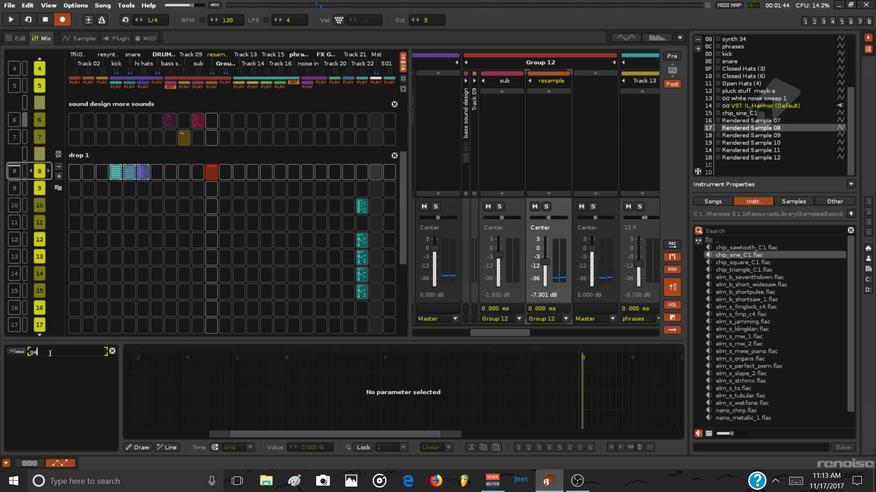
click(33, 463)
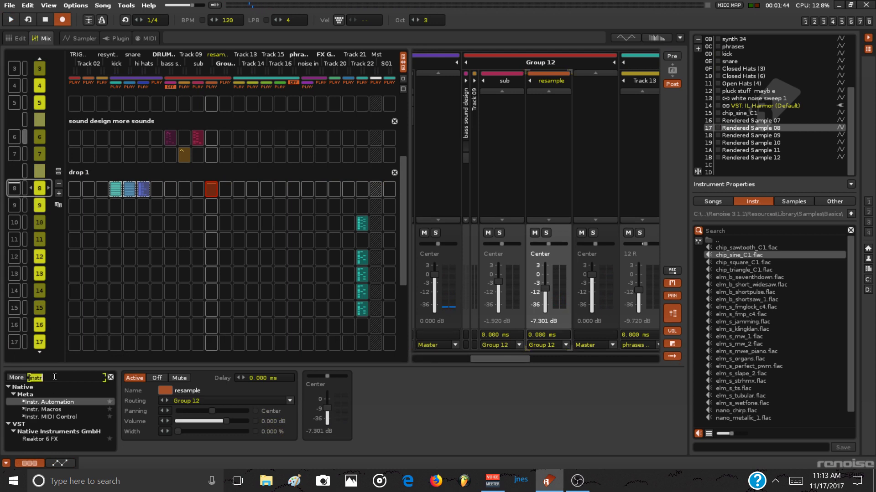
text(gai)
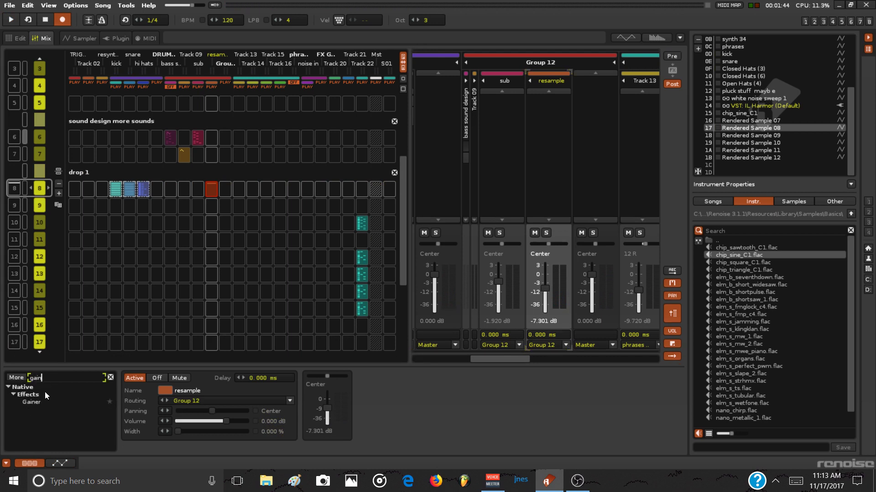
text(n)
drag(31, 402, 615, 150)
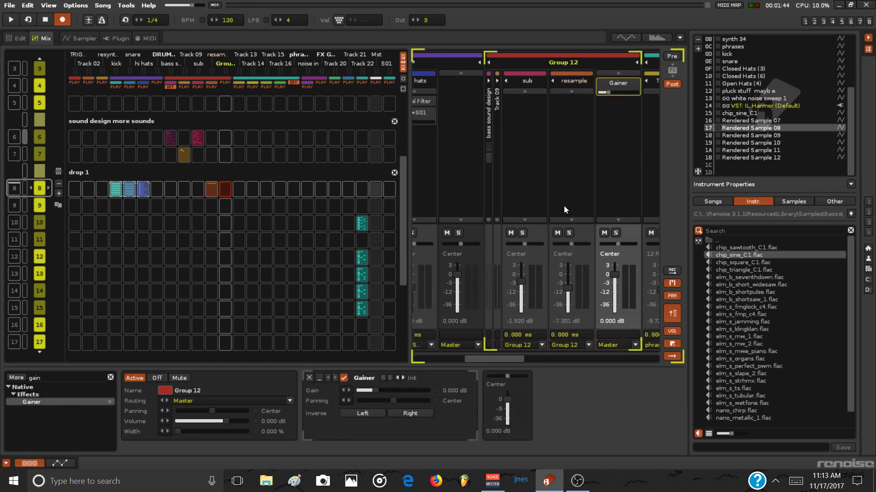
- Rename the Gainer on the Group 12 channel to "duck"
double_click(364, 378)
text(duck)
key(Return)
- Expand the Hydra device on the TRIGGER track and look through the target track list of its Out 1
drag(491, 357, 369, 359)
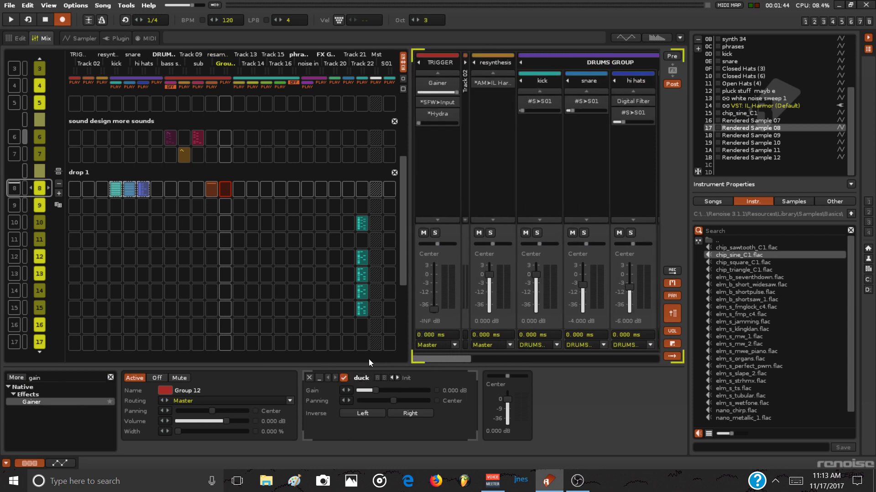
click(444, 112)
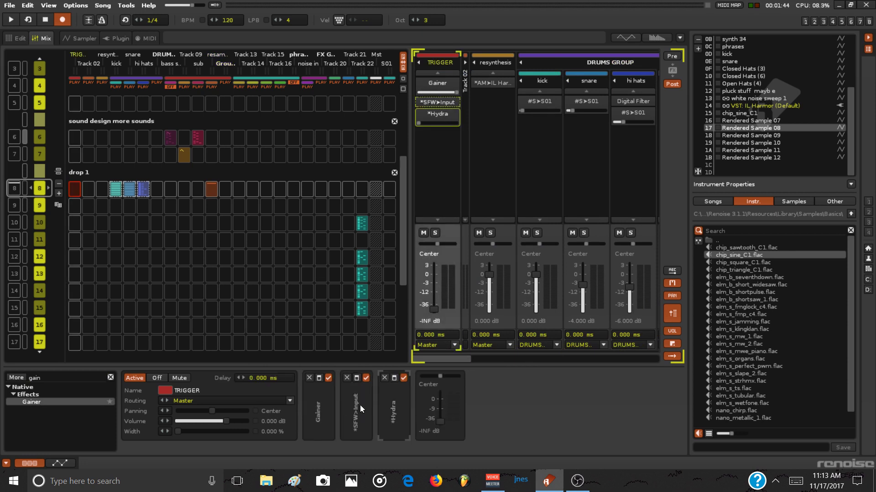
double_click(385, 405)
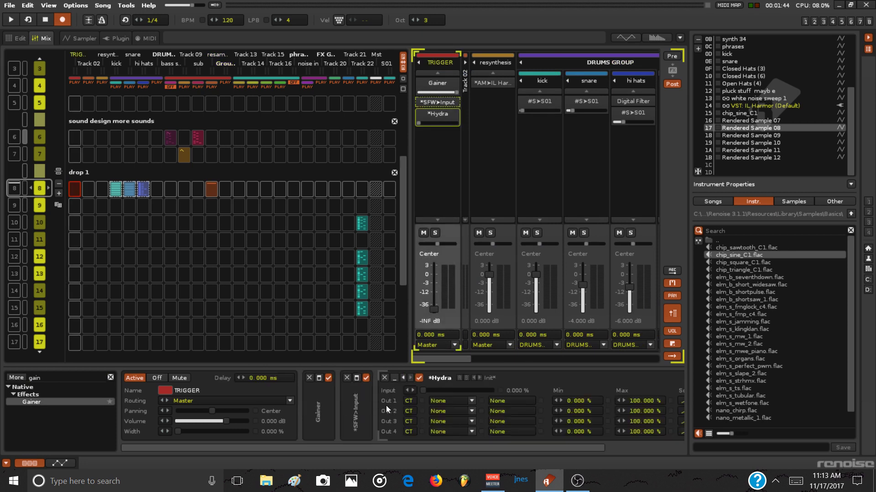
click(411, 401)
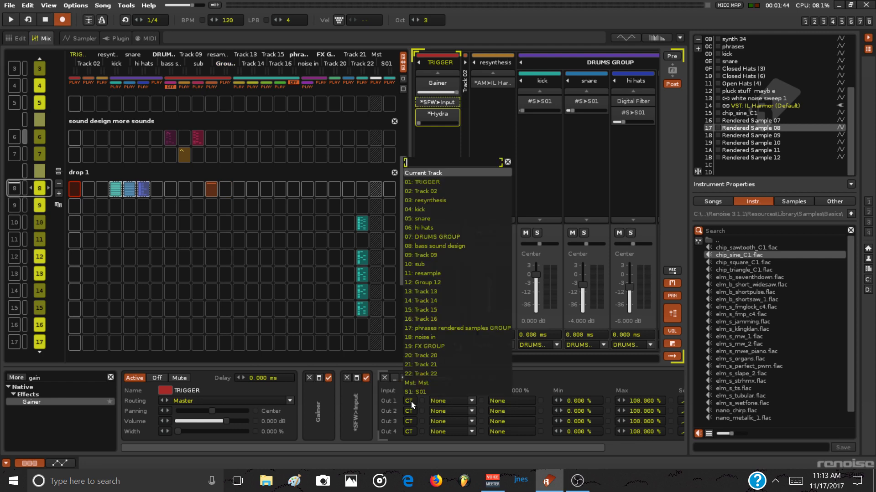
click(478, 350)
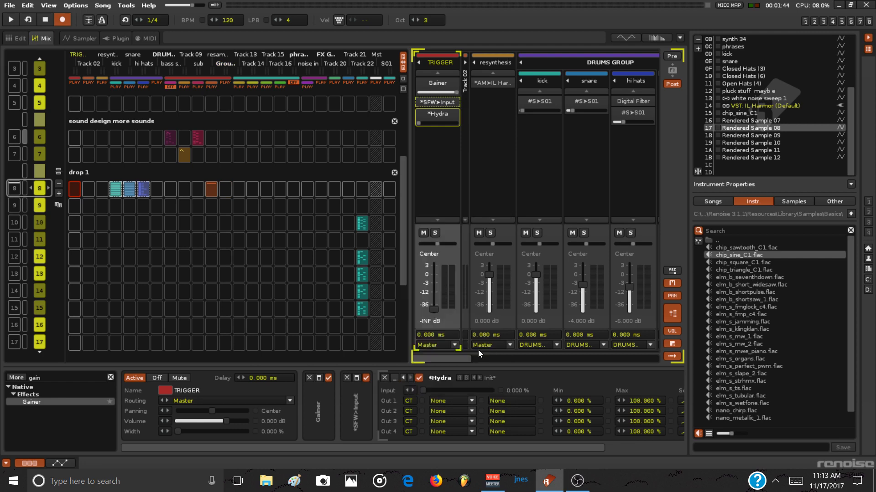
- Collapse the DRUMS GROUP and rename Group 12 to BASS GROUP, playing the pattern briefly
click(520, 64)
double_click(614, 65)
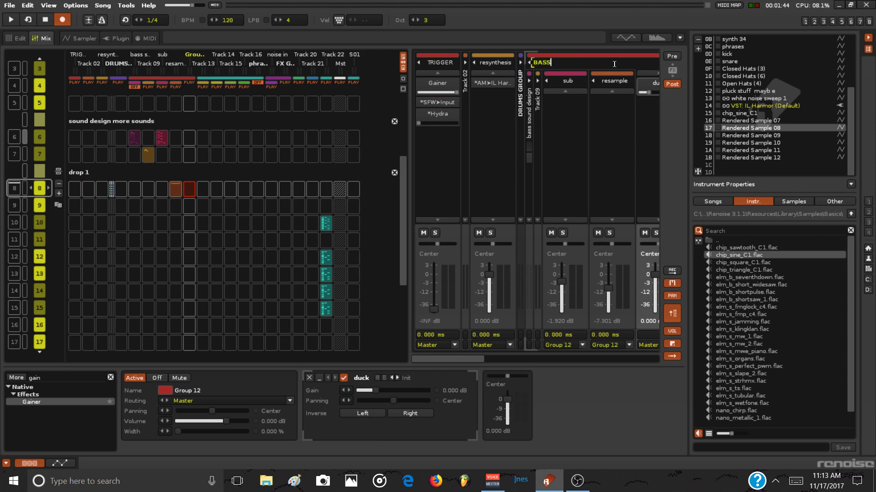
key(Return)
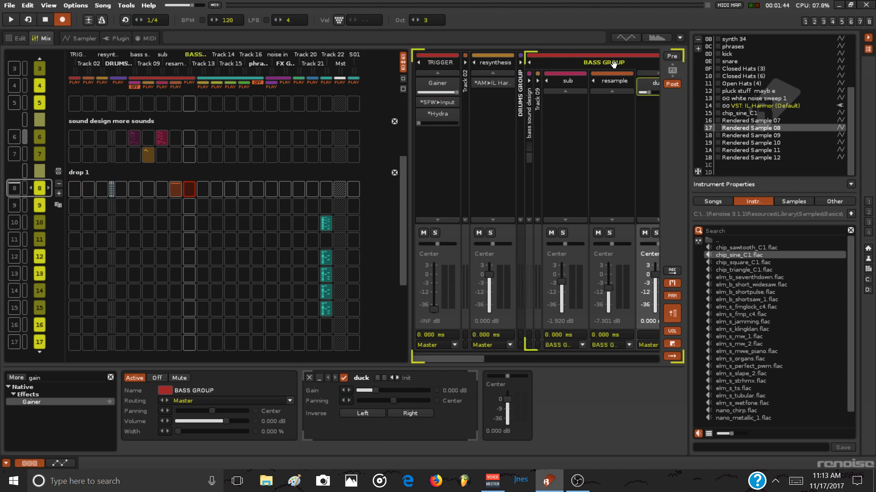
key(space)
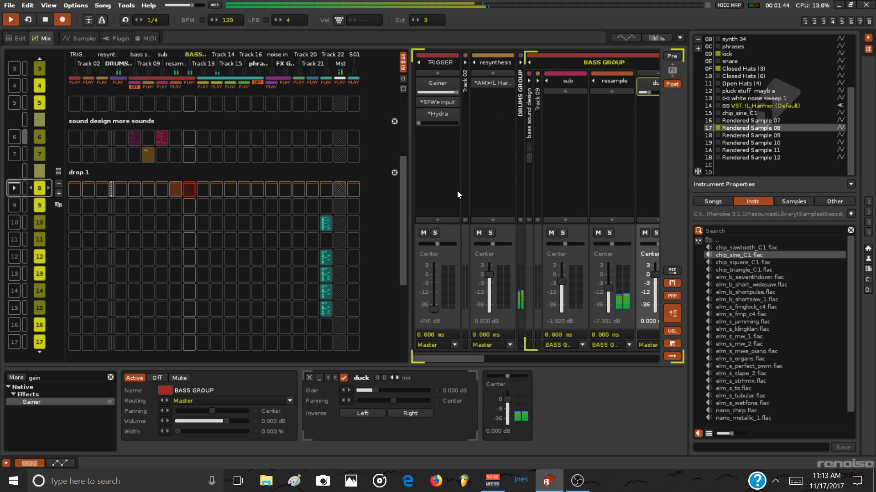
key(space)
- Route Out 1 of the TRIGGER track's Hydra to the Gain of the duck device on BASS GROUP
click(439, 114)
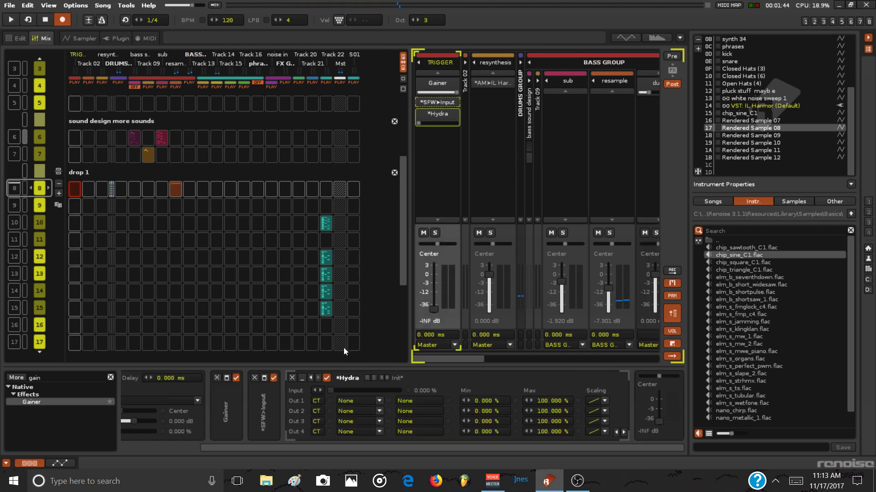
click(316, 402)
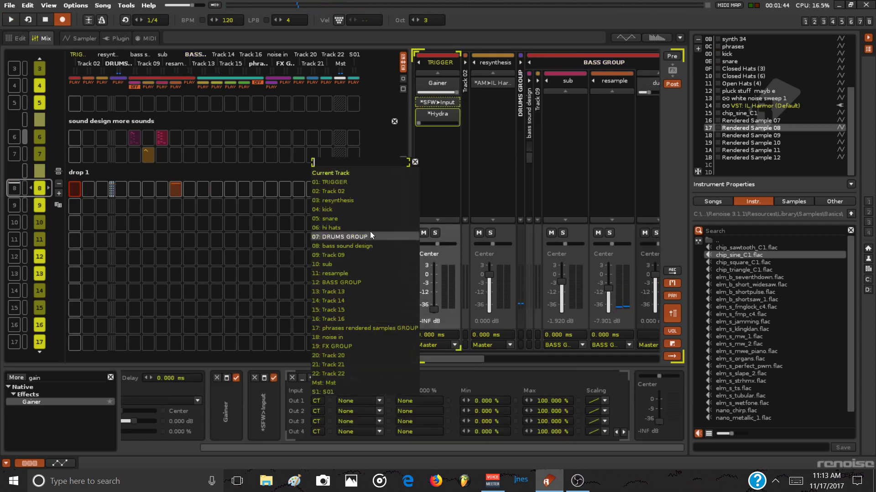
click(349, 282)
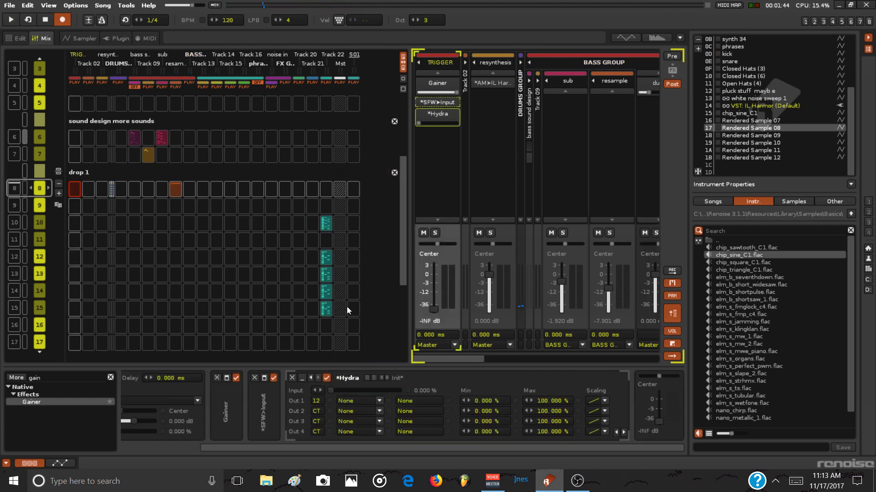
click(380, 400)
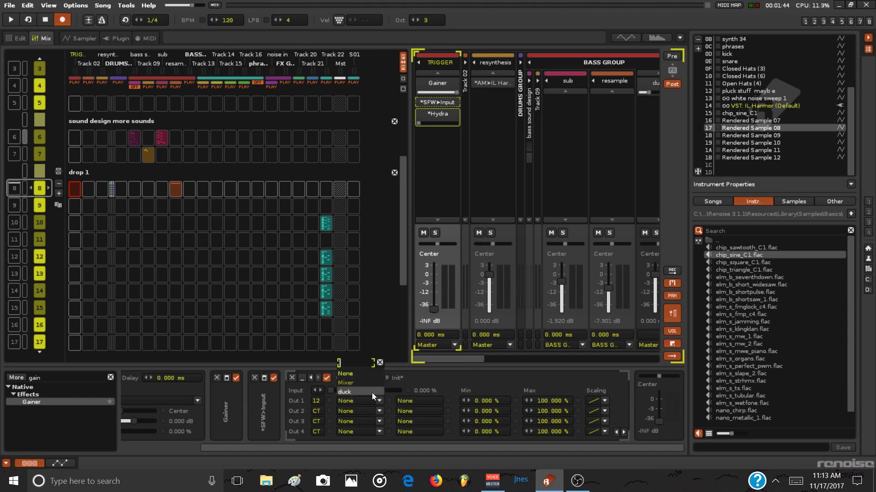
click(371, 393)
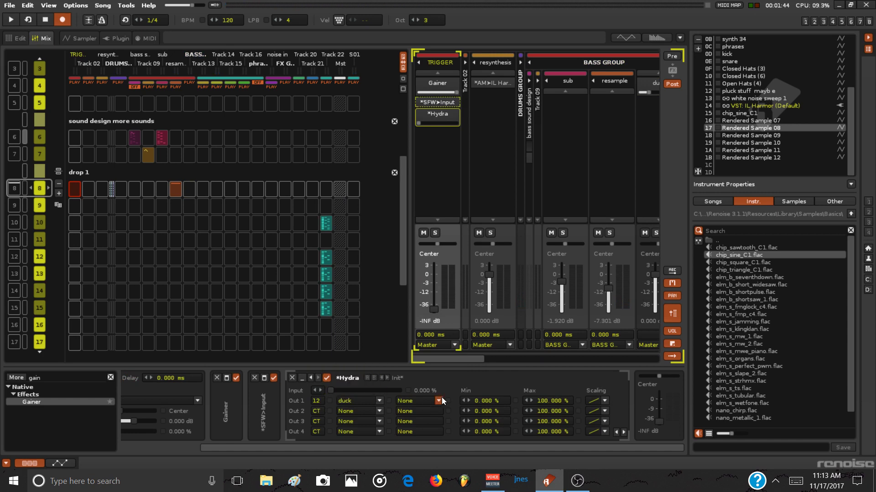
click(438, 401)
click(418, 378)
- Set the Hydra's Out 1 range to a minimum of 0 dB and a maximum of -INF dB
double_click(488, 401)
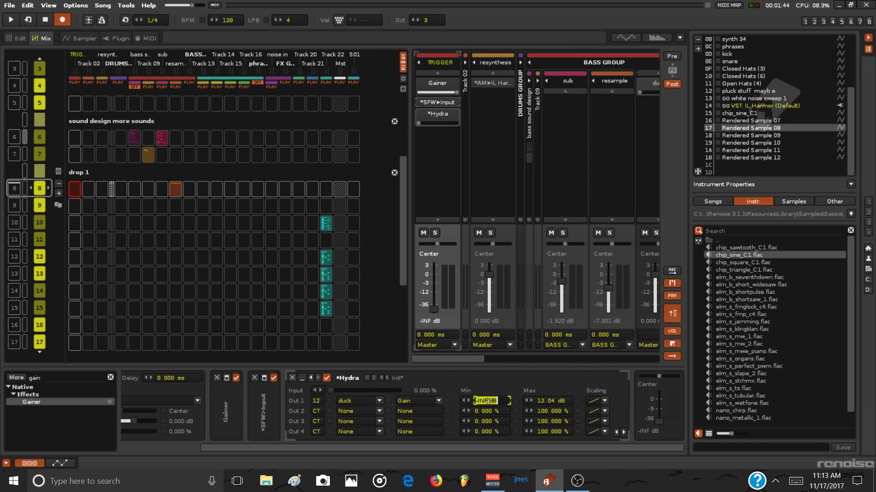
text(0)
key(Return)
double_click(550, 401)
text(-inf)
key(Return)
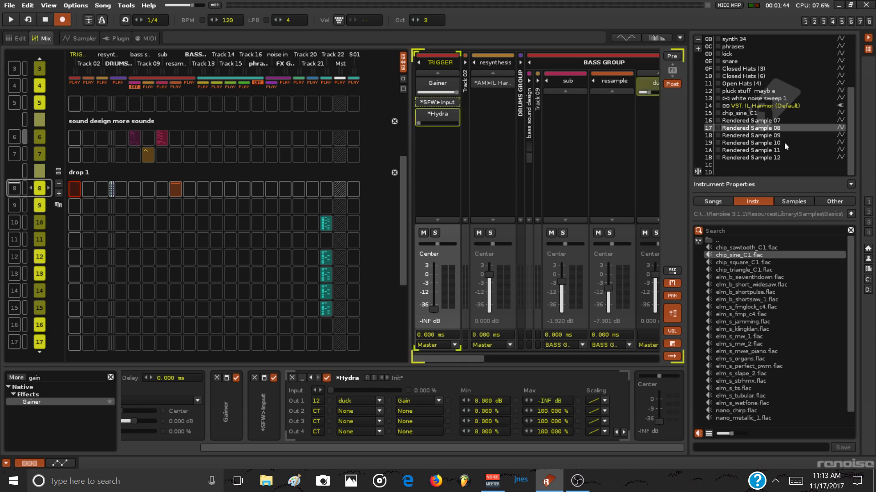
- Select the trigger instrument and prepare line 00 of the TRIGGER track in pattern 8 for note entry with an edit step of 4
drag(849, 136, 855, 75)
click(747, 37)
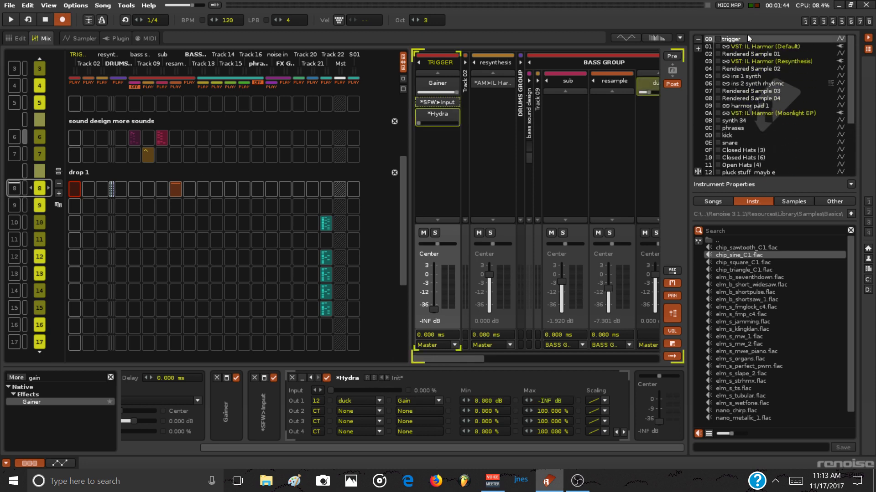
click(73, 190)
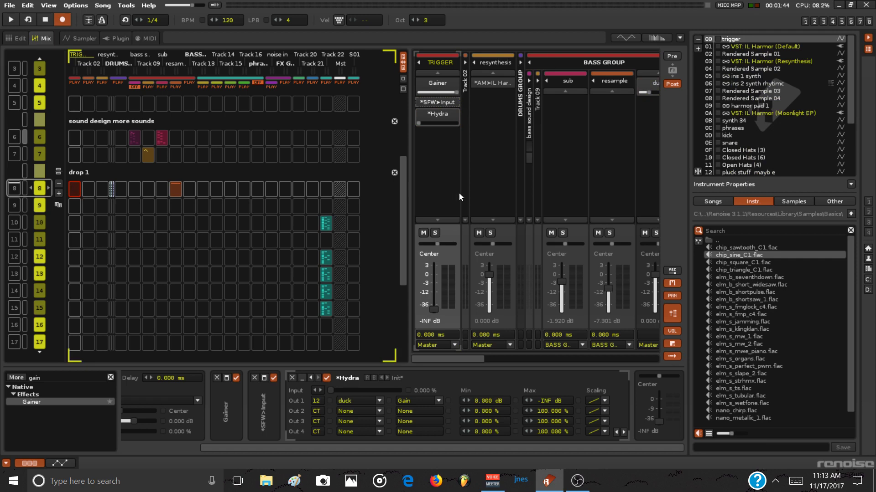
click(20, 41)
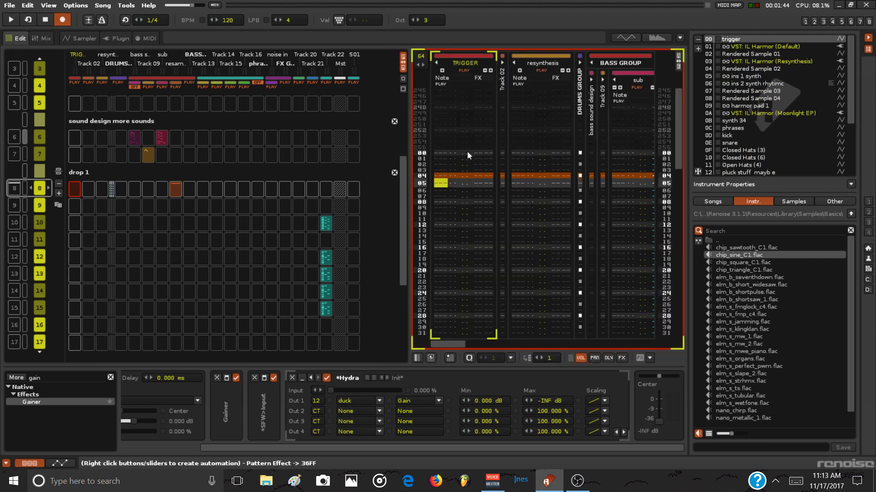
click(440, 153)
click(551, 357)
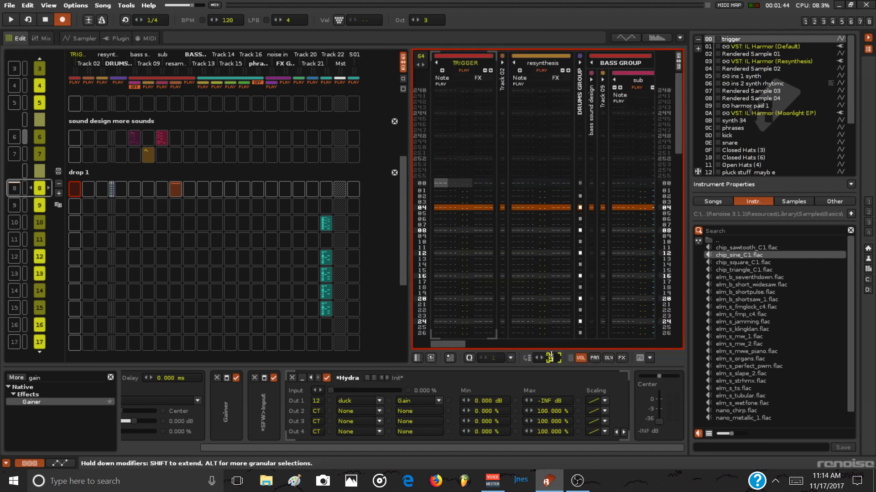
text(4)
key(Return)
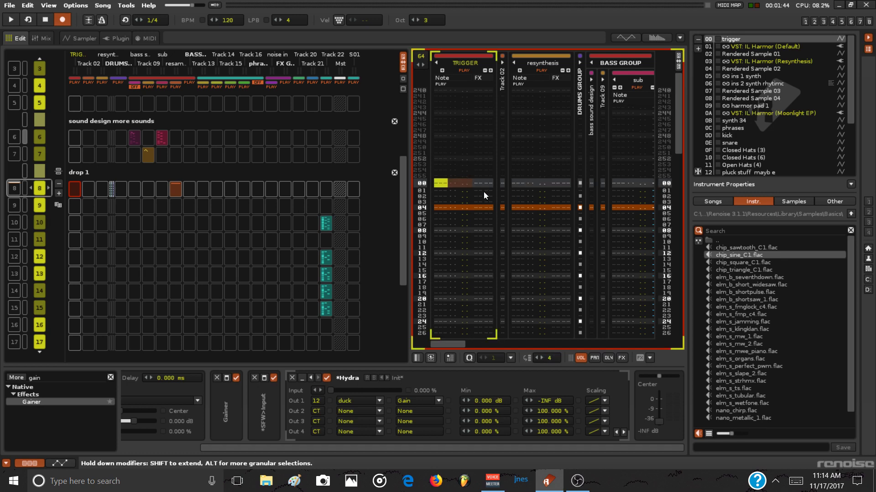
- Enter C-4 trigger notes every four lines from line 00 to line 60 of the TRIGGER track
key(q)
key(q)
key(q)
key(q)
key(q)
key(q)
key(q)
key(q)
key(q)
key(q)
key(q)
key(q)
key(q)
key(q)
key(q)
key(q)
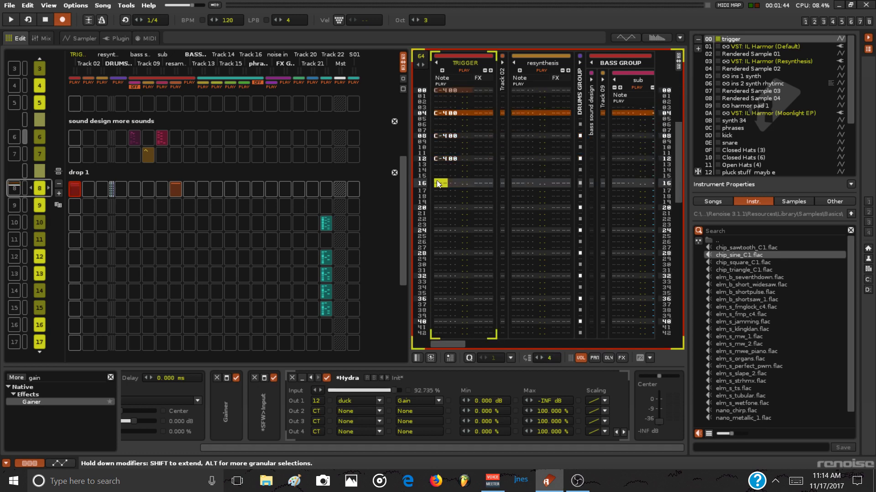
- Play pattern 8 and check the bass ducking in the mixer
key(space)
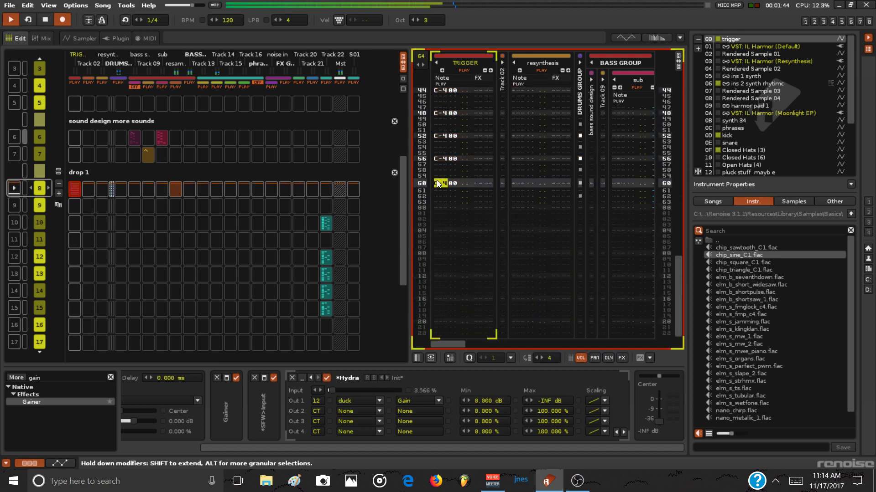
click(41, 38)
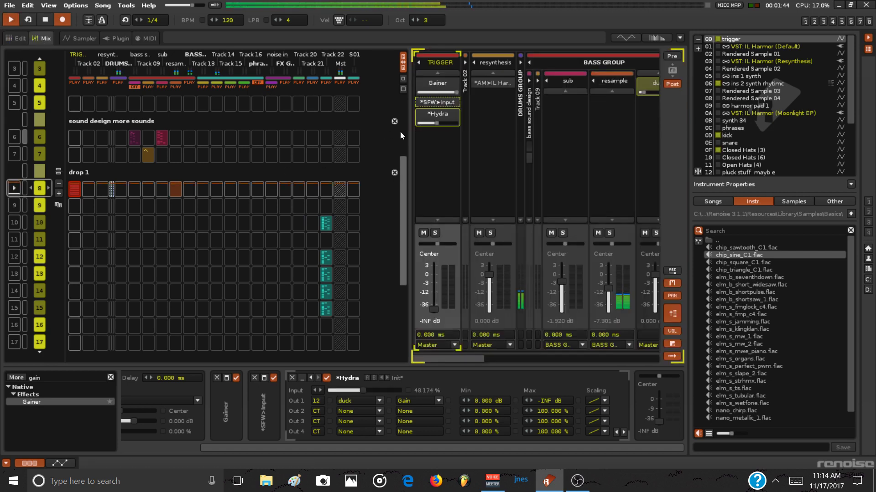
key(space)
key(space)
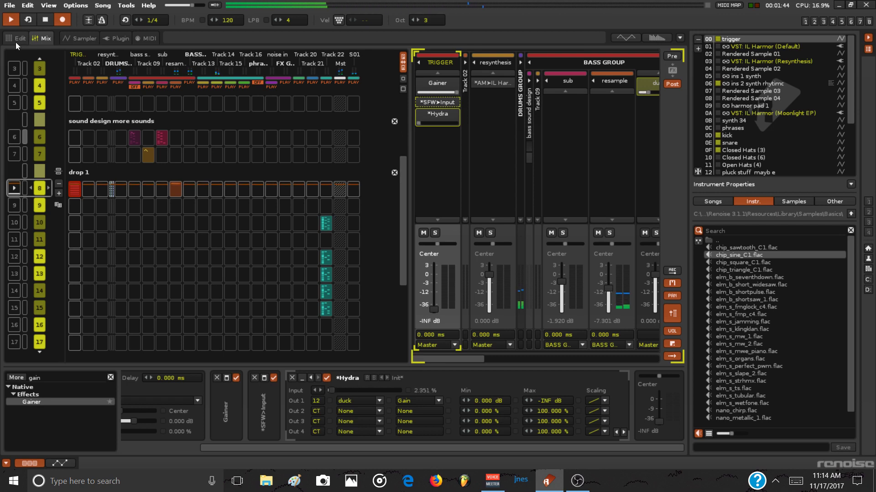
key(space)
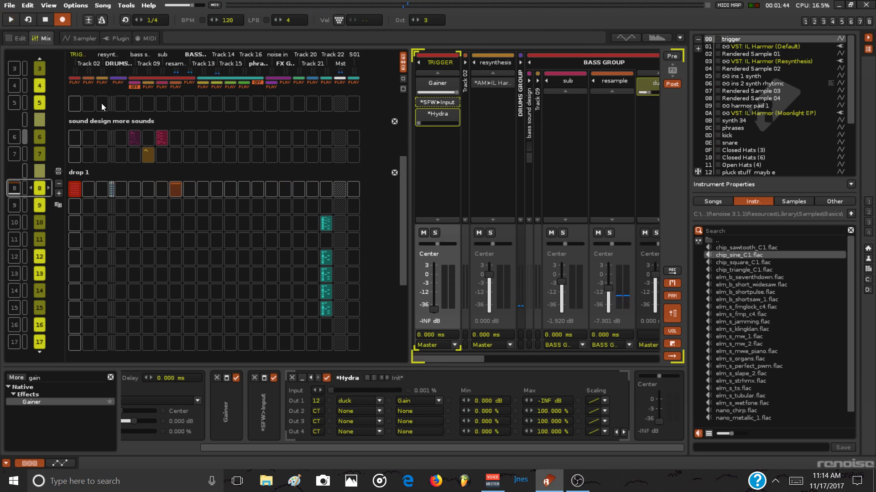
- Set the edit step to 1 and add a 0S20 sample-offset effect to the C-4 note on line 00 of the resample track
click(15, 38)
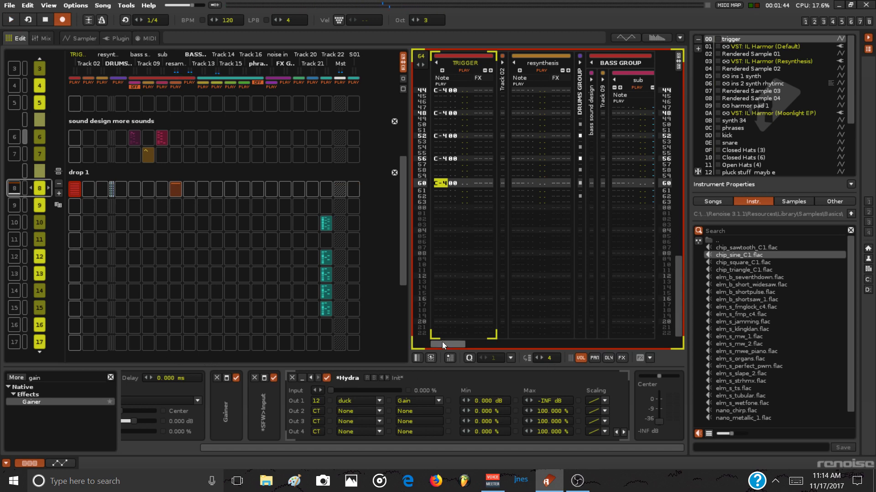
drag(442, 341, 492, 365)
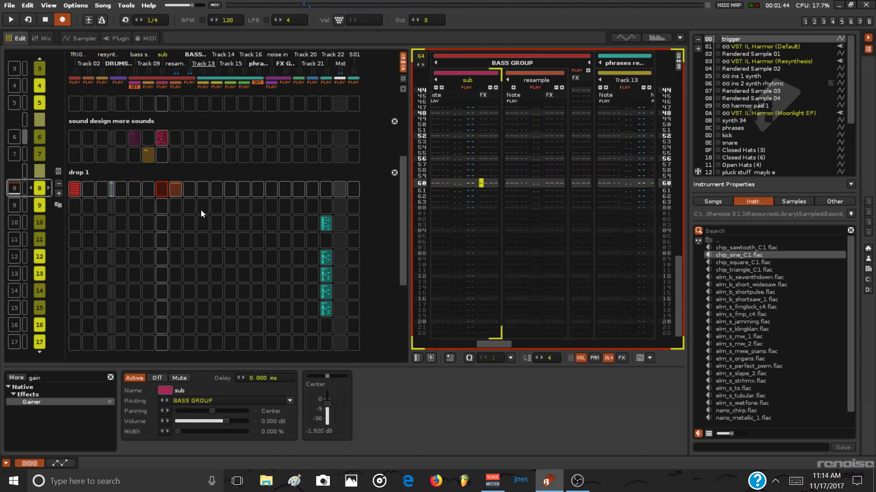
key(space)
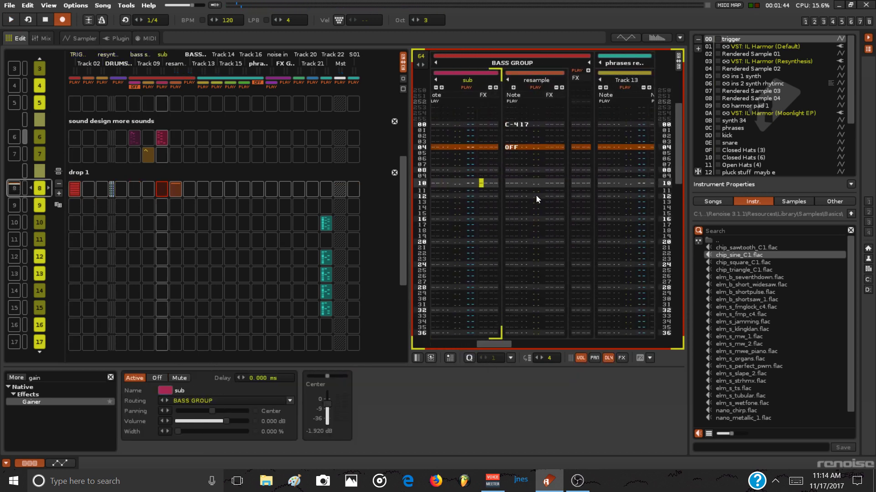
click(546, 160)
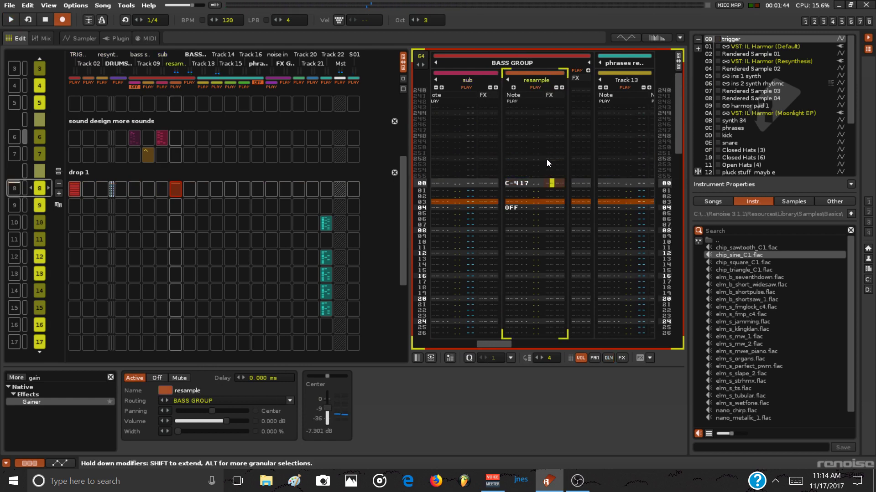
key(space)
key(Up)
key(Up)
key(Up)
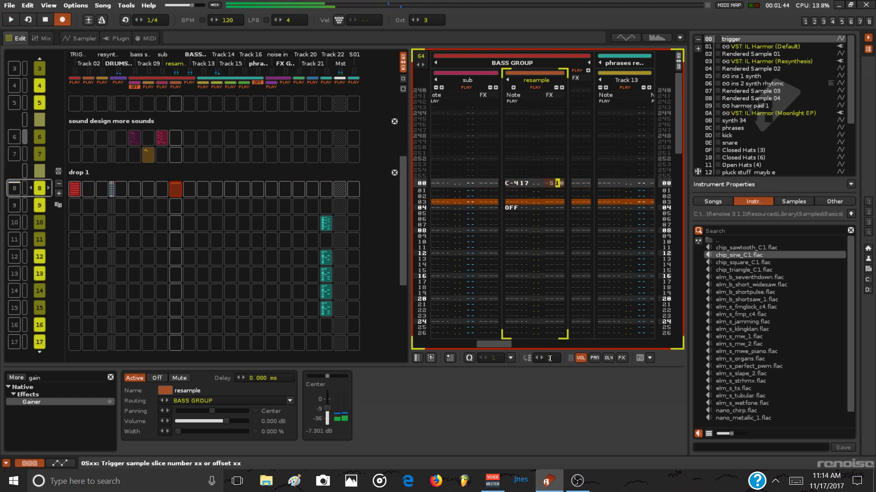
text(2)
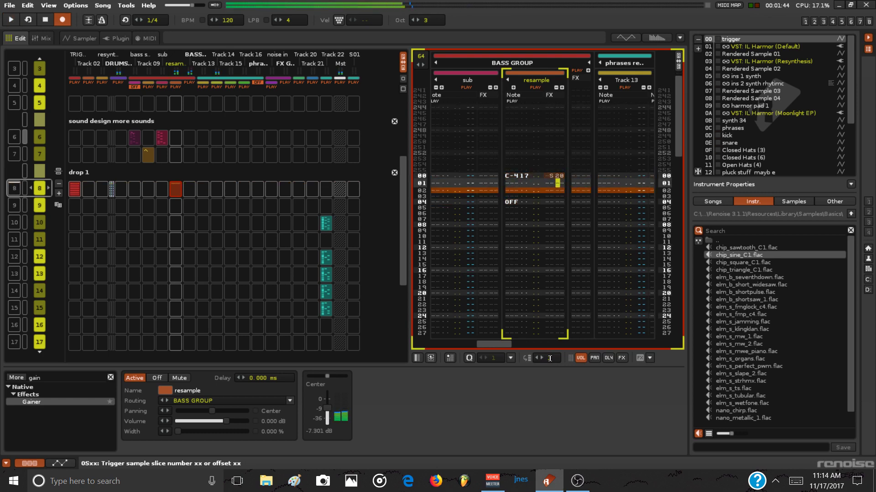
- Set the sample-offset value on line 00 of the resample track to 09 after trying 05 and 06, and play the pattern
key(Up)
text(05)
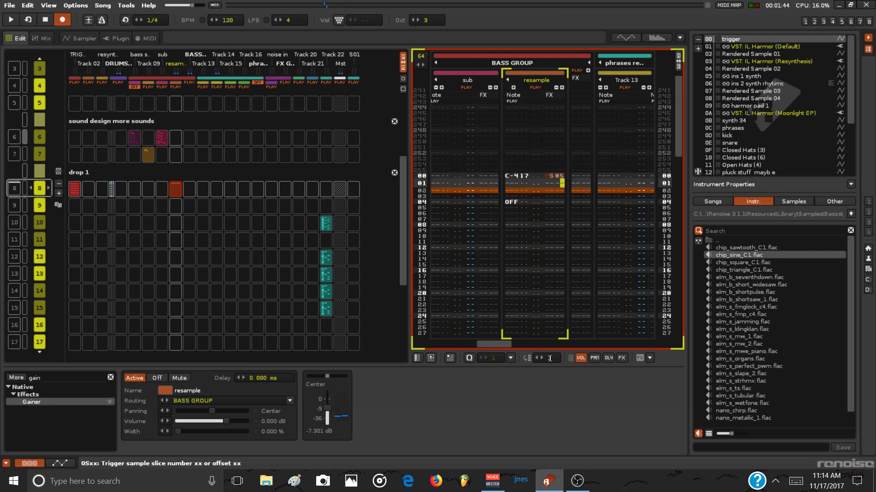
key(space)
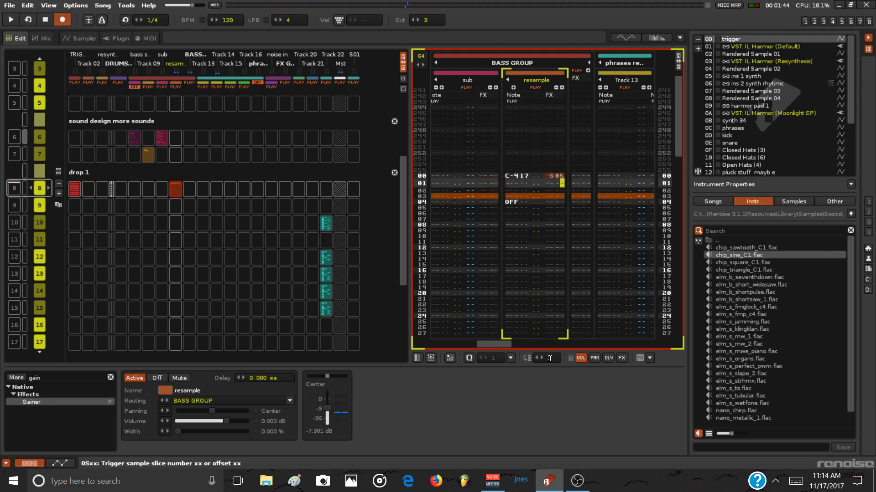
key(Up)
text(6)
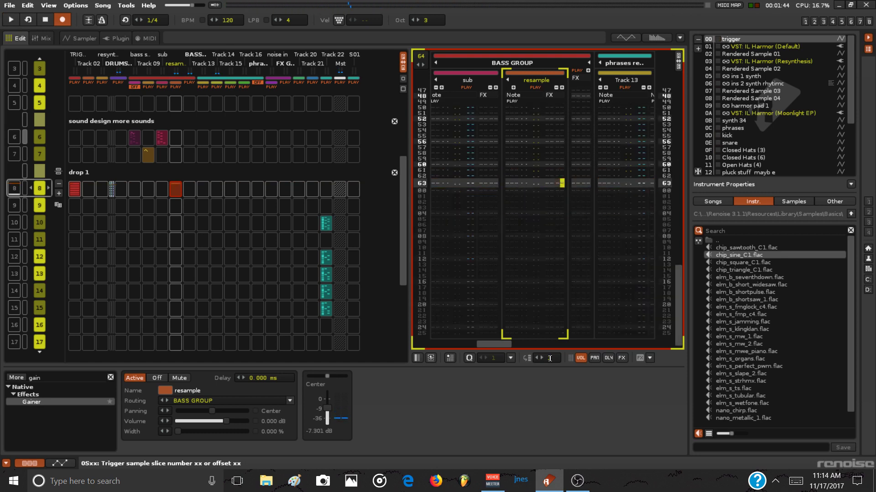
text(9)
key(space)
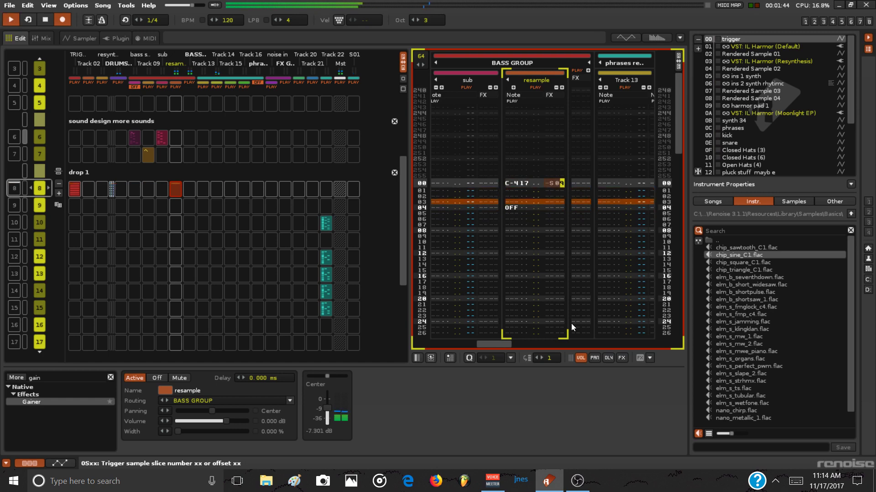
- Remove the sample-offset effect from the C-4 note on line 00 of the resample track and replay the pattern
key(space)
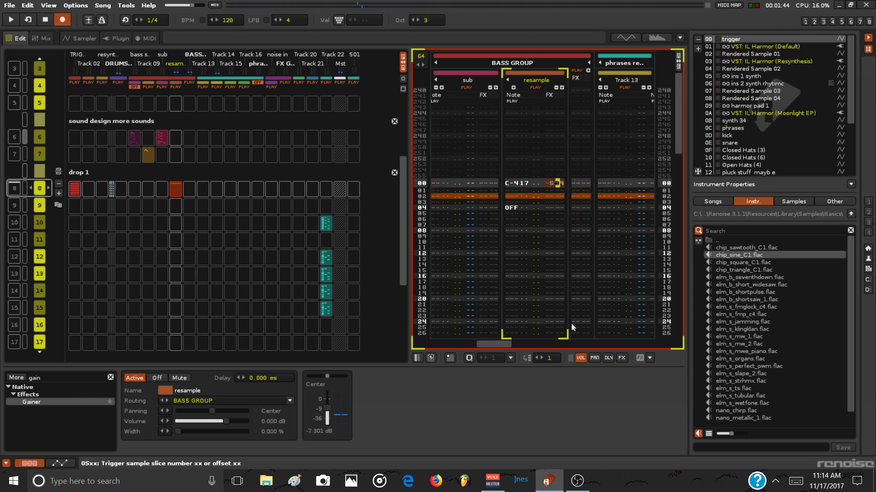
key(Down)
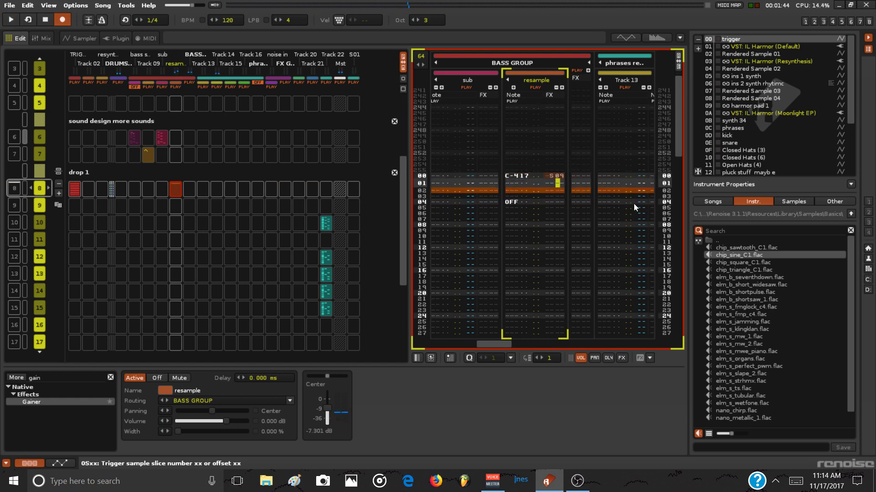
key(Left)
key(space)
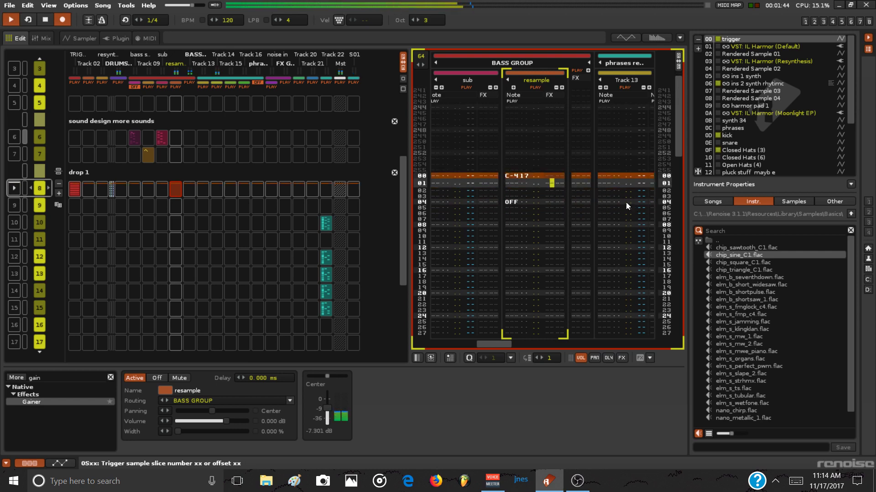
key(space)
- Enter a C-4 note on line 02 of the resample track and play the pattern
click(513, 189)
key(space)
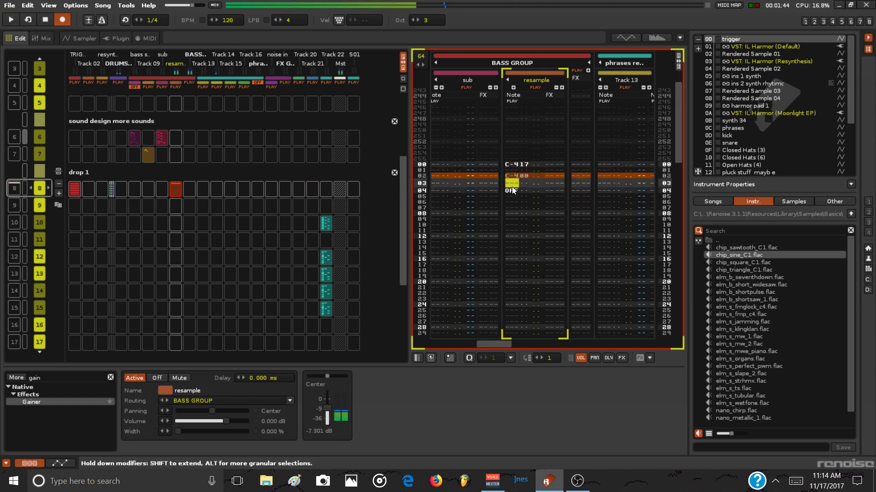
key(q)
key(space)
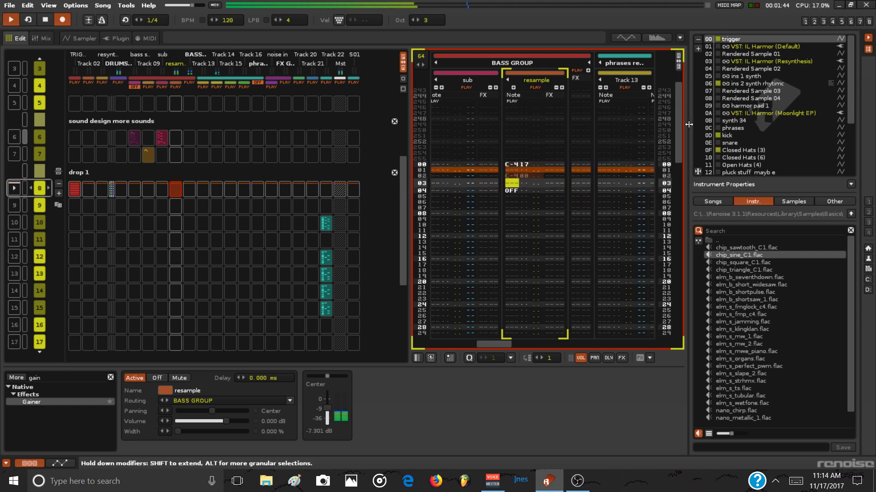
- Select Rendered Sample 08 and set the instrument of the C-4 note on line 02 to 17
drag(852, 110, 846, 190)
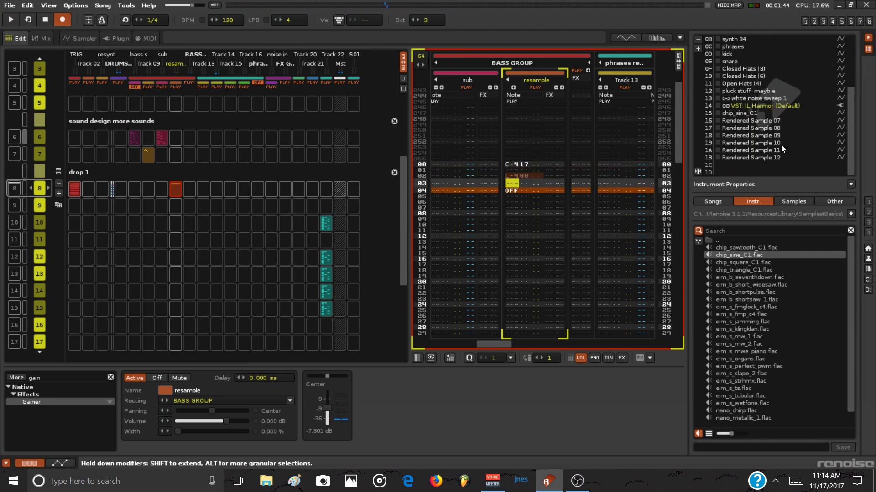
key(space)
key(space)
click(734, 128)
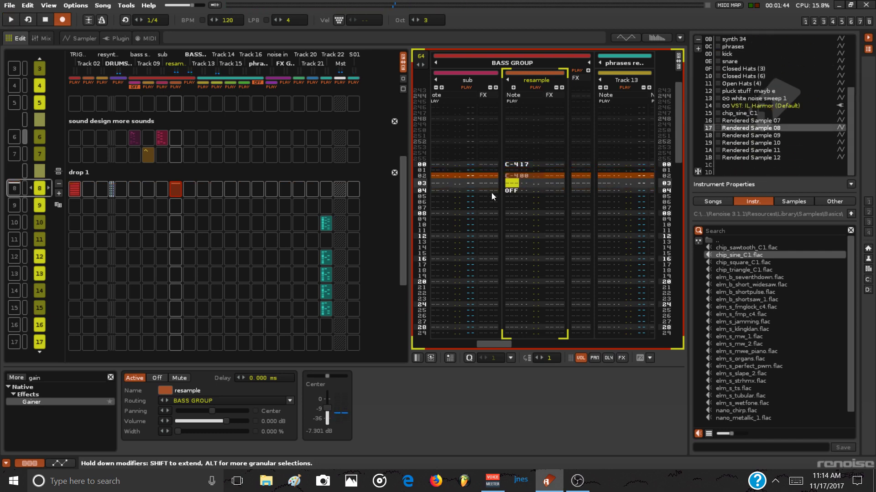
click(510, 175)
click(521, 183)
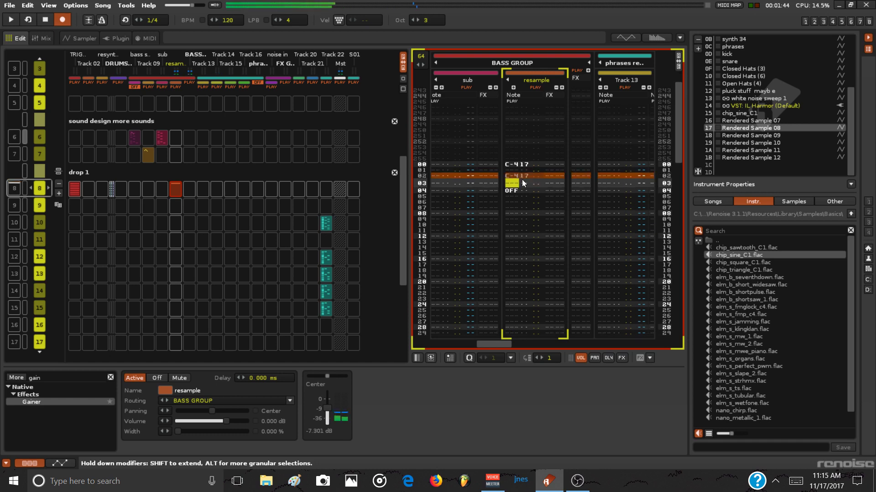
text(17)
- Add a 0S10 sample-offset effect to the C-4 note on line 02 of the resample track and play the pattern
click(548, 183)
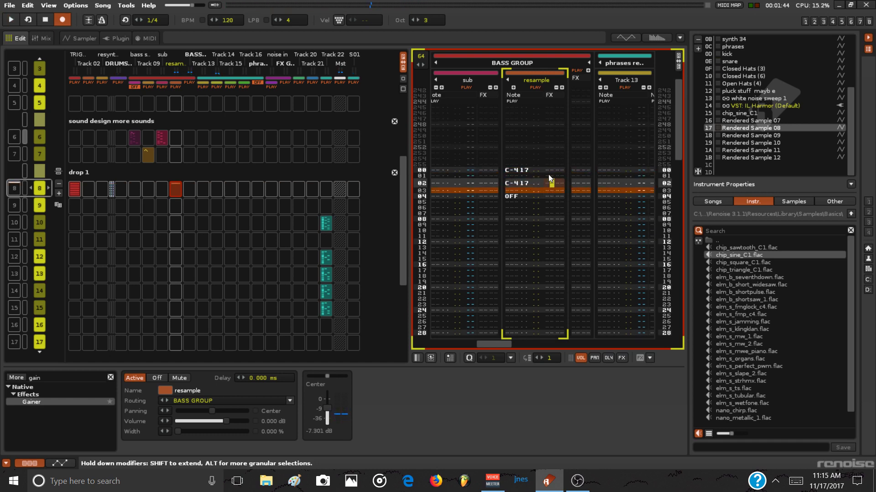
text(s)
key(space)
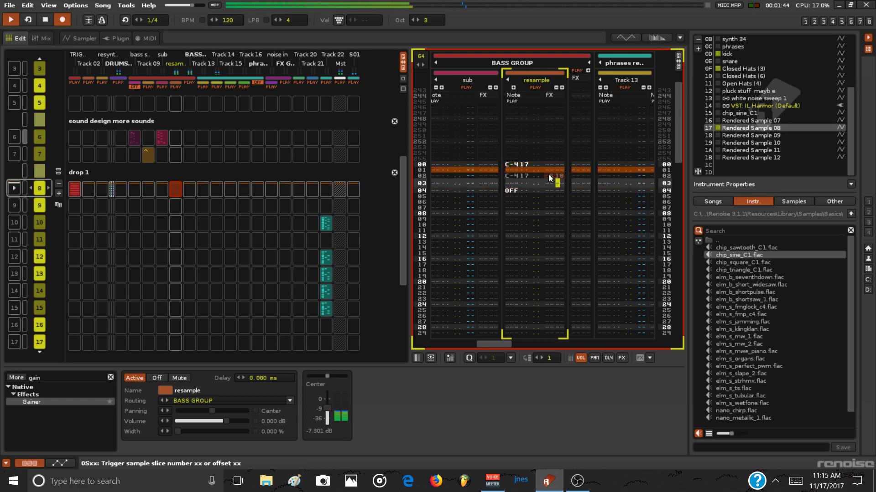
key(space)
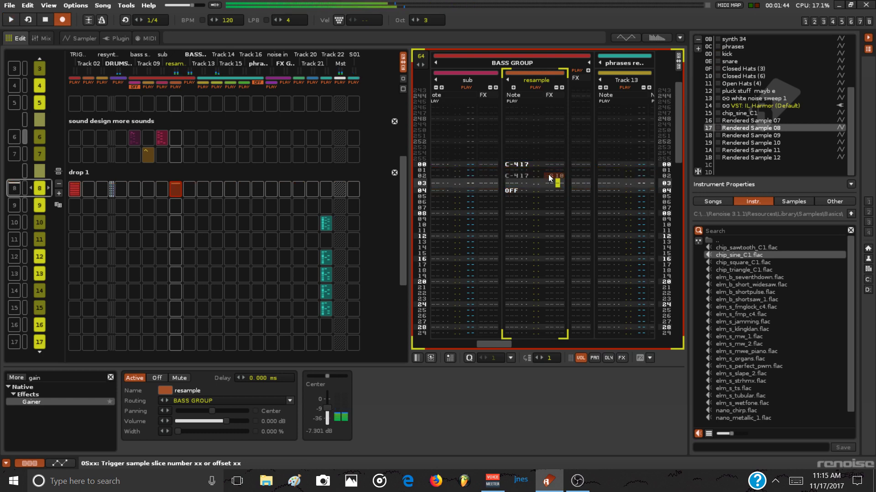
key(XF86AudioLowerVolume)
key(XF86AudioRaiseVolume)
key(XF86AudioRaiseVolume)
key(space)
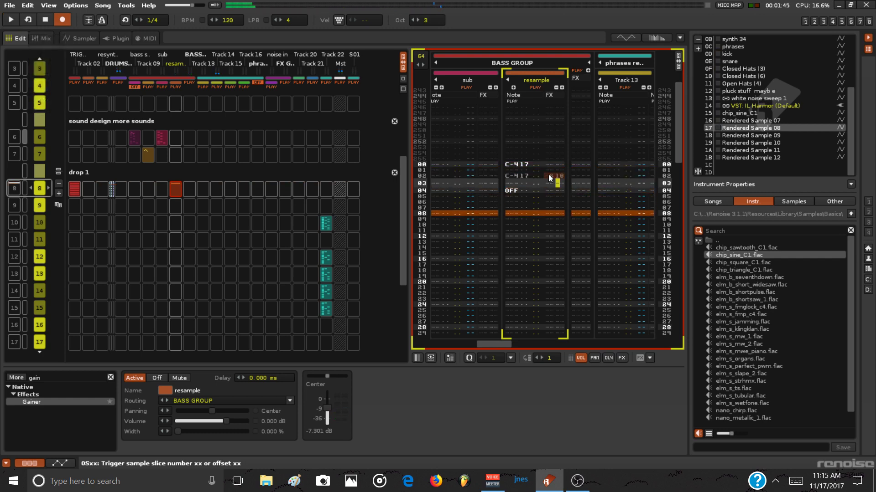
key(space)
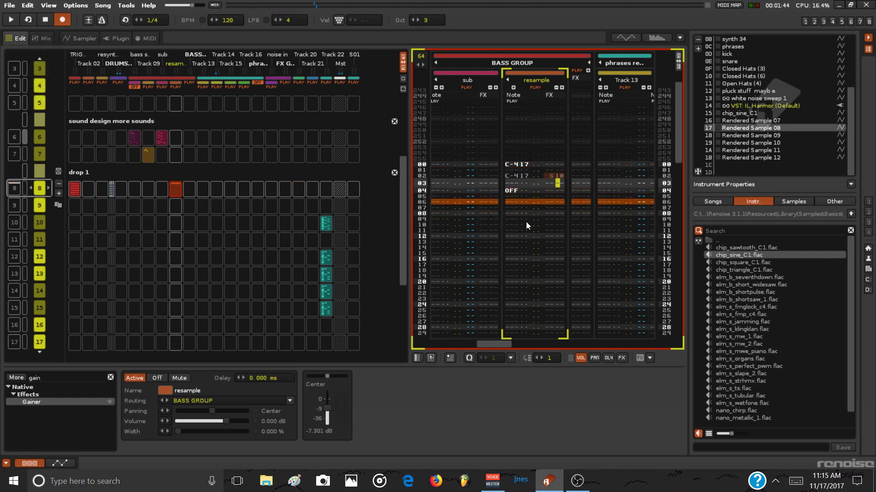
- Try C-4 notes of Rendered Sample 09 on lines 03 and 04 of the resample track, and undo them
key(q)
key(q)
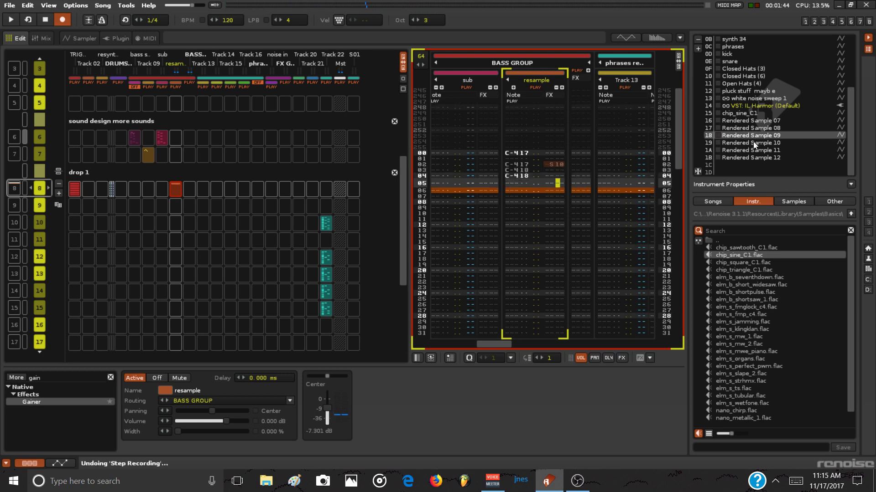
key(ctrl+z)
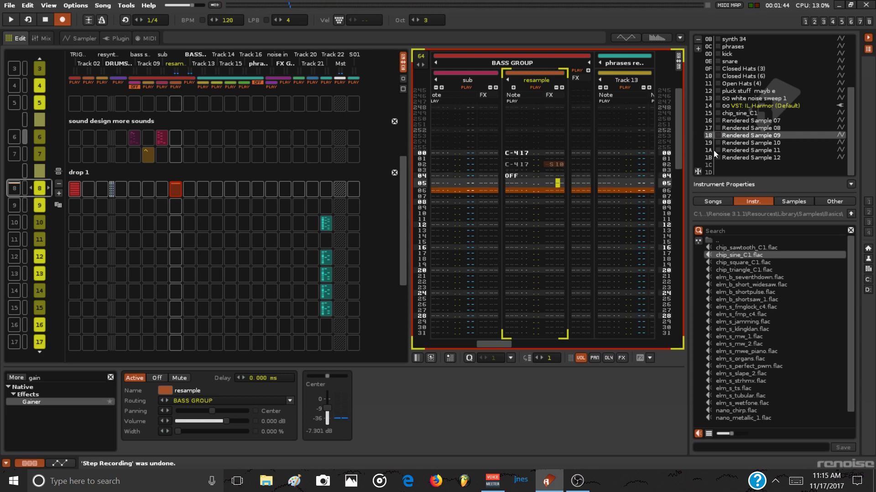
- Turn off edit mode, audition the rendered samples, and select Rendered Sample 07
key(Escape)
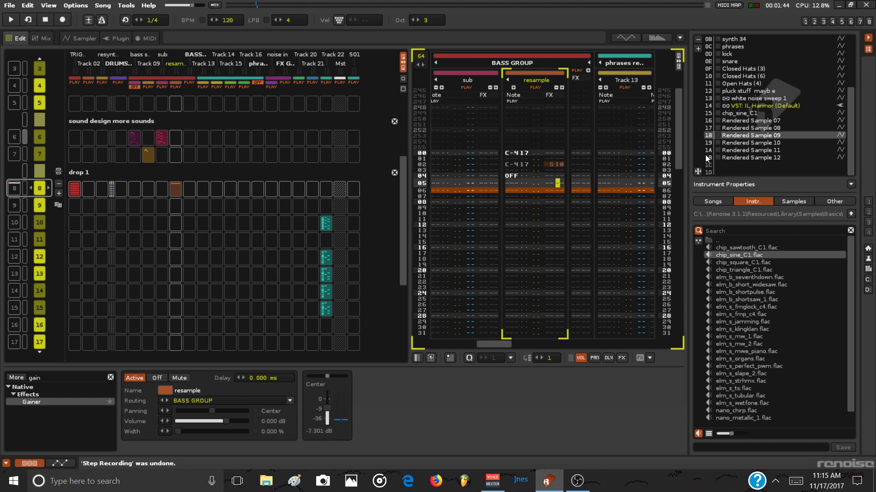
click(773, 143)
click(759, 151)
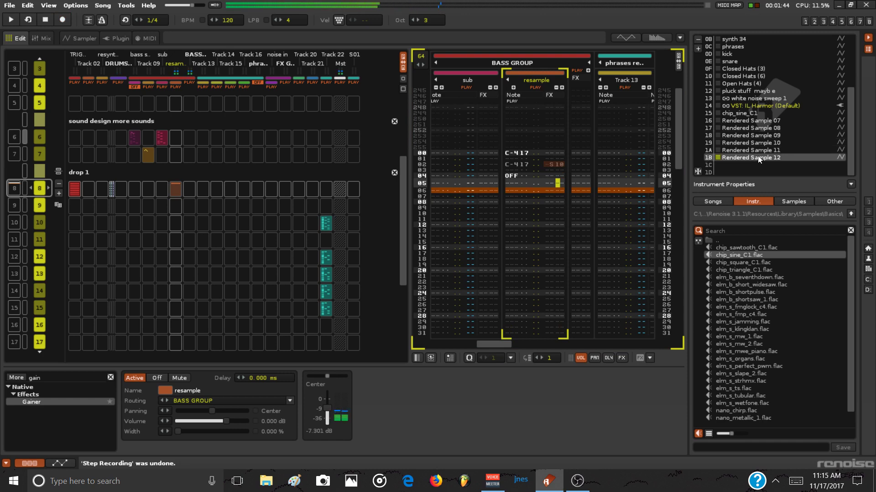
click(752, 130)
click(751, 121)
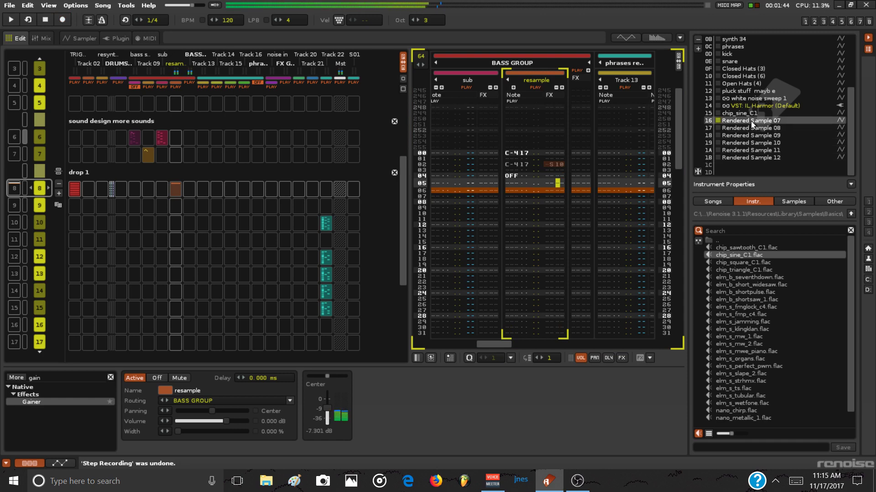
key(Up)
key(Up)
key(Up)
key(Up)
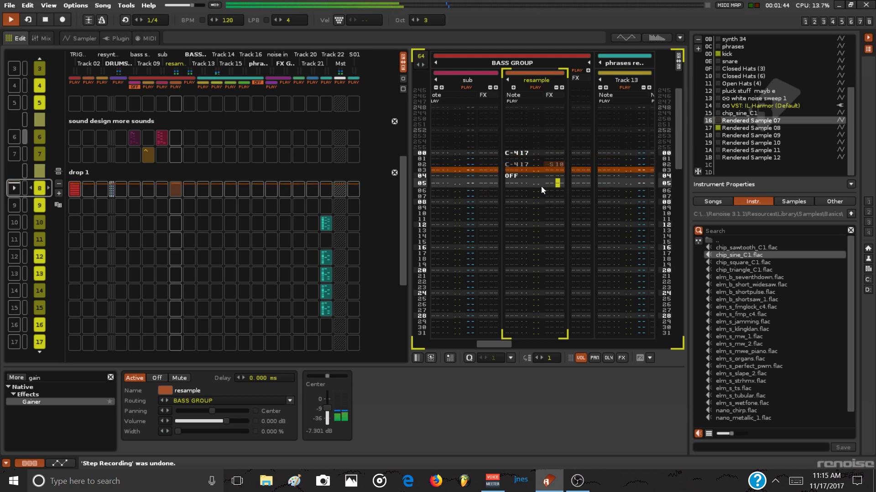
- Add a second note column to the resample track, enter C-4 notes of Rendered Sample 07 on lines 04 and 05, and play the pattern
click(513, 88)
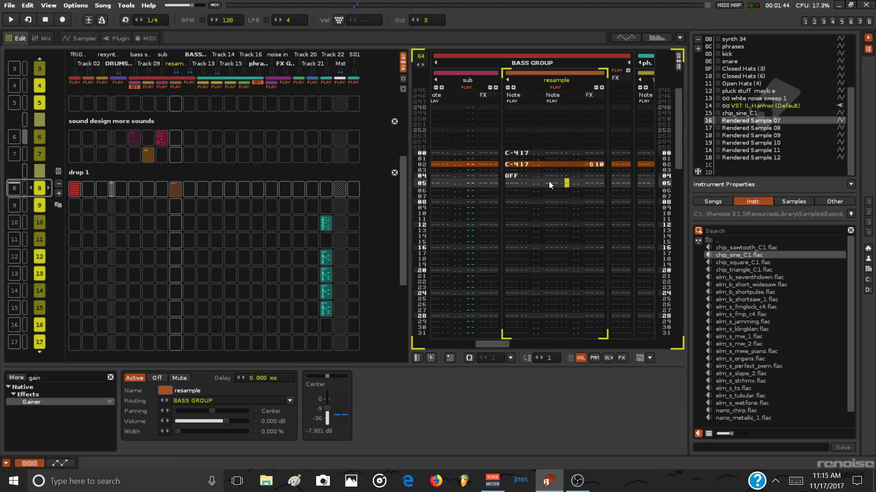
key(Escape)
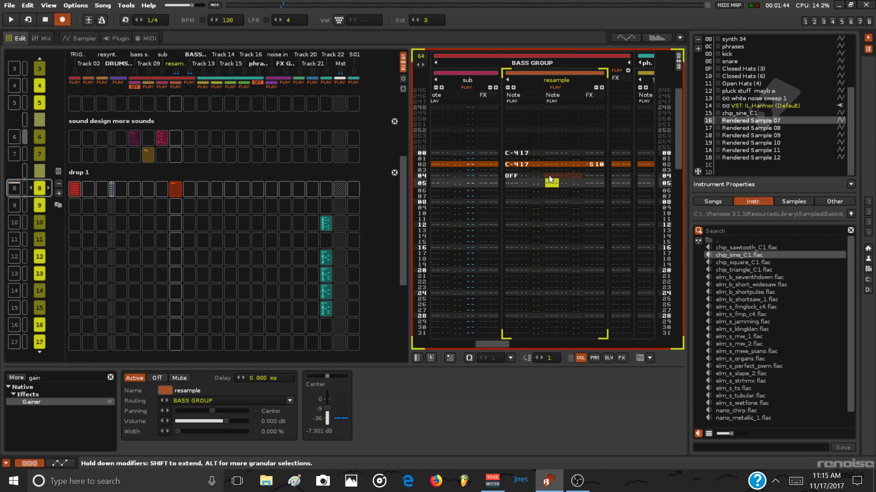
key(q)
key(q)
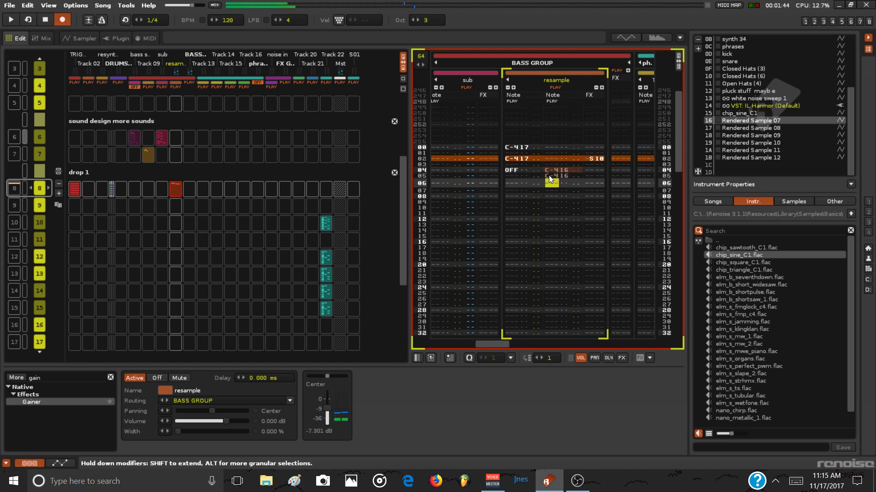
key(space)
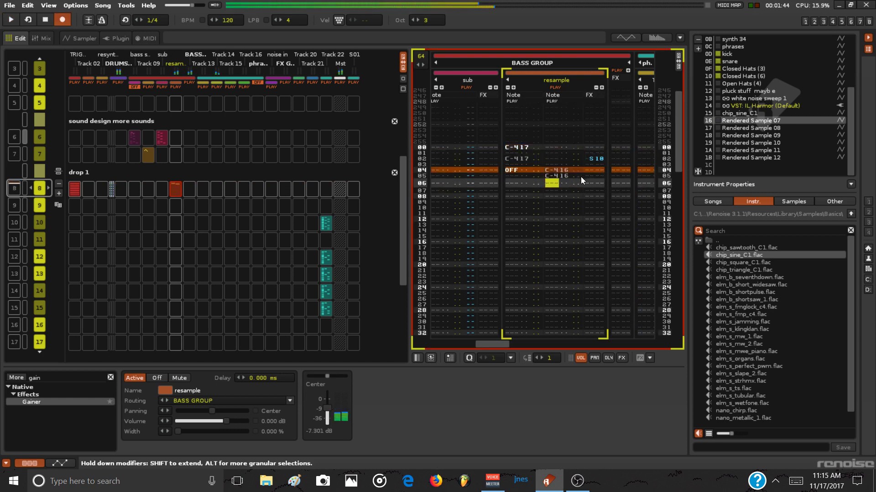
key(space)
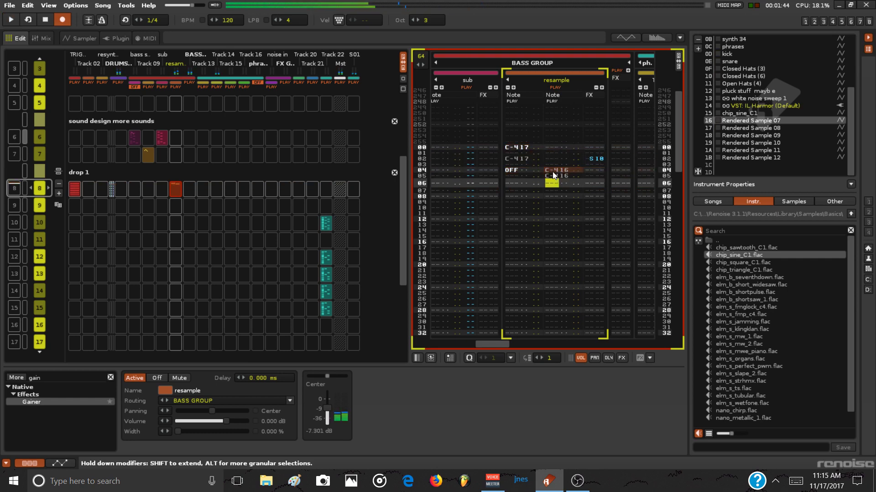
- Delete the C-4 notes on lines 04 and 05 of the second note column and enter them on lines 06 and 07
click(552, 172)
key(Delete)
key(Delete)
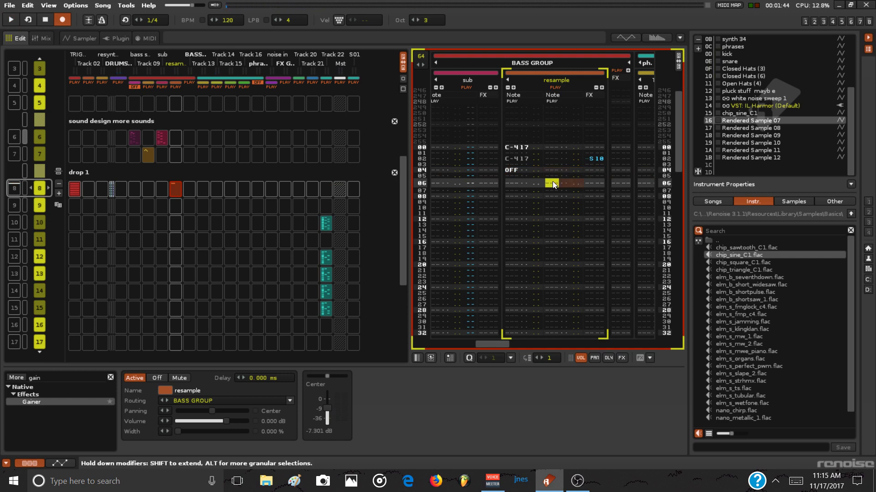
key(q)
key(q)
- Add a 0S10 sample-offset effect on line 06 of the resample track and play the pattern
click(590, 169)
text(s10)
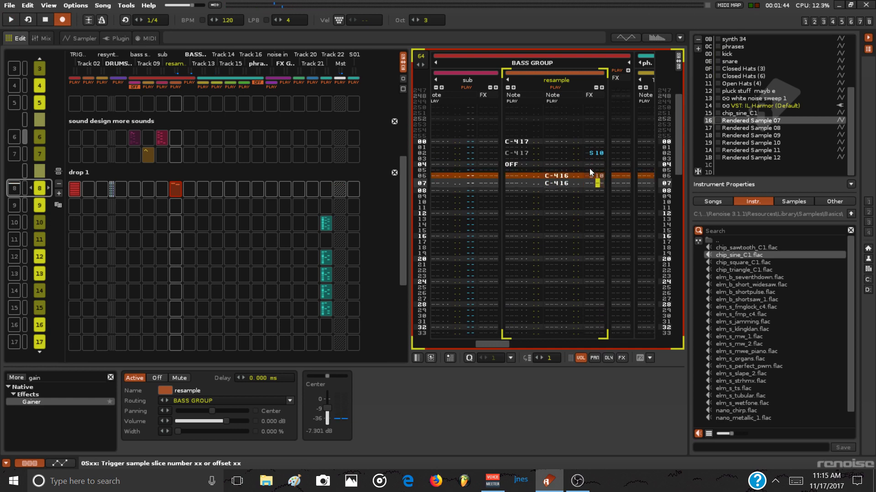
key(space)
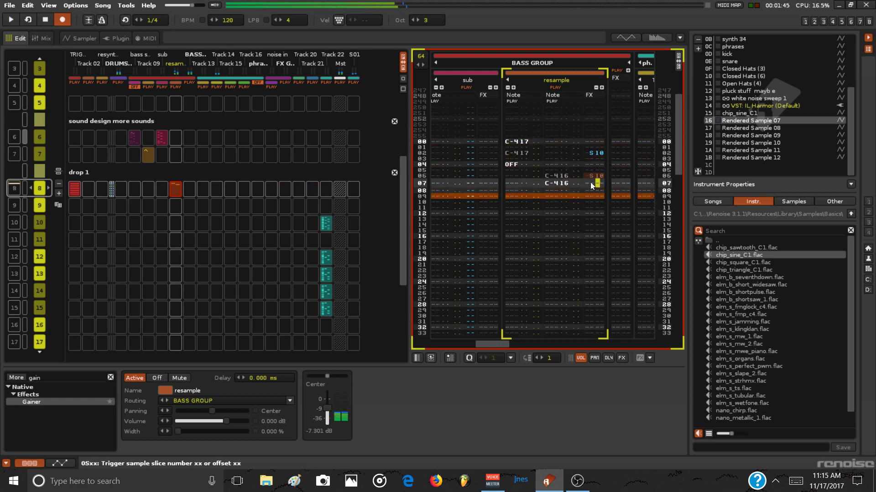
key(space)
- Add a sample-offset effect on line 07 of the resample track, setting it to 50 after trying 20, and play the pattern
text(s)
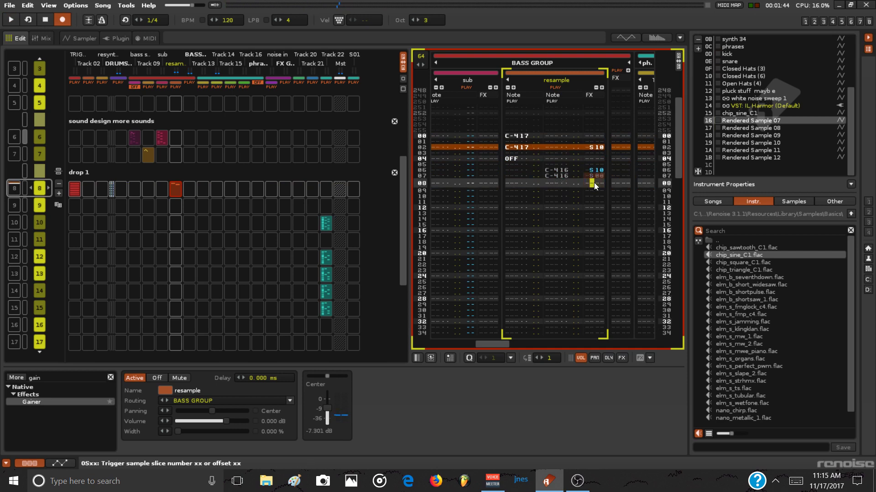
text(2)
key(space)
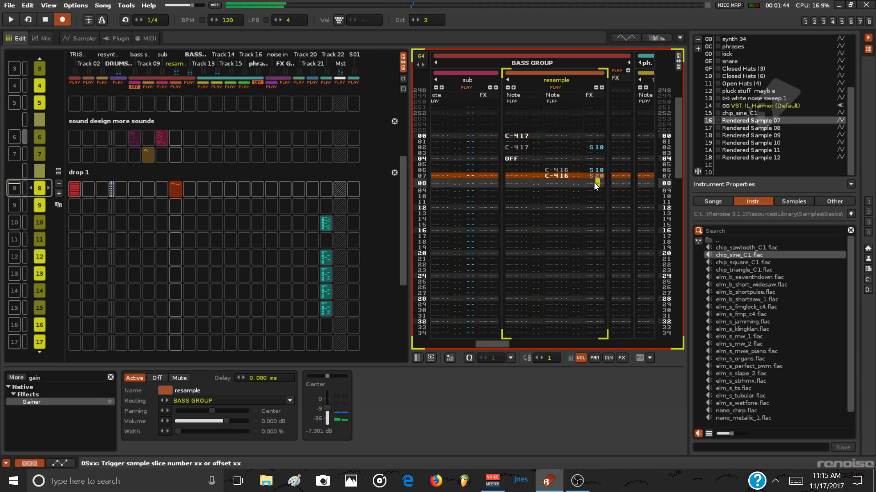
key(space)
key(Up)
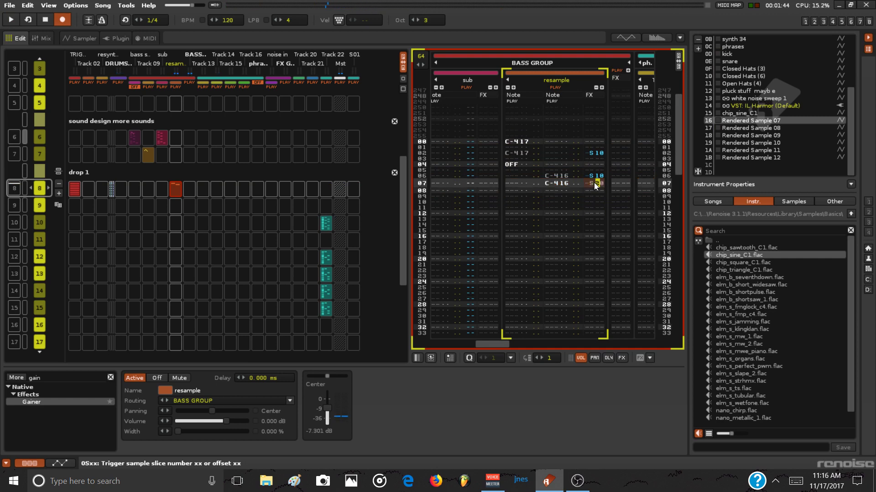
text(5)
key(space)
key(space)
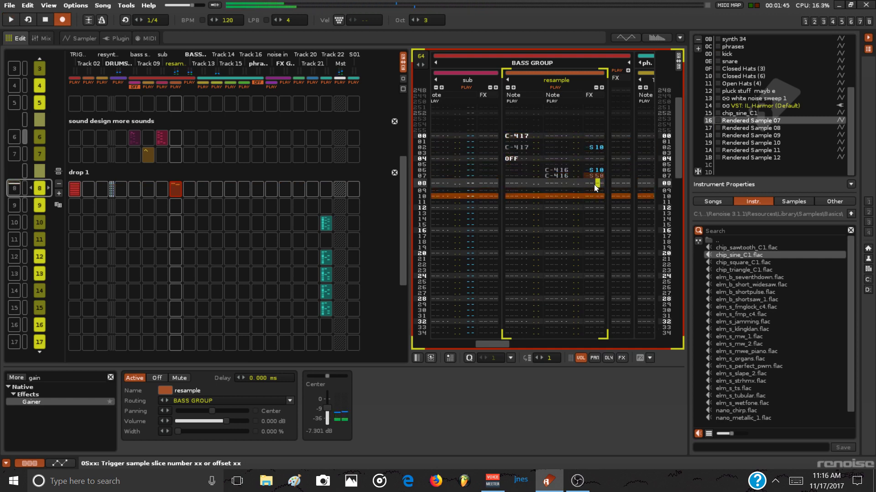
- Insert a note-off on line 08 of the resample track's second note column and play the pattern
click(548, 182)
key(Caps_Lock)
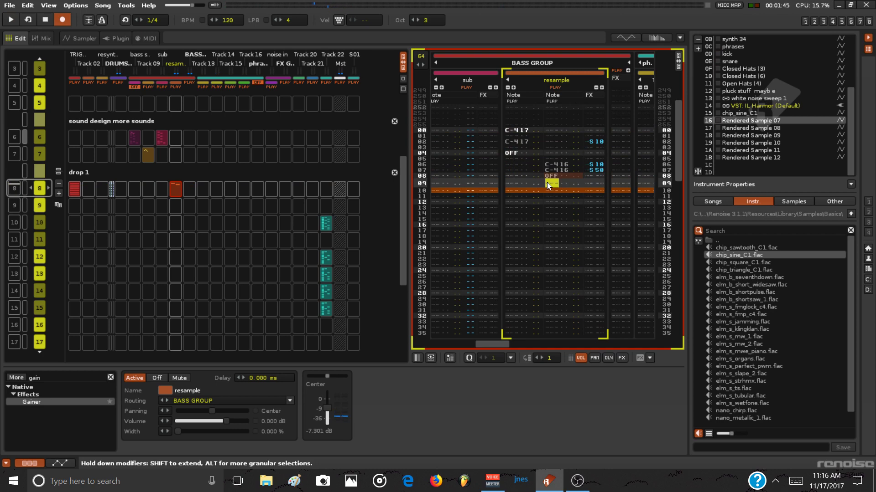
key(space)
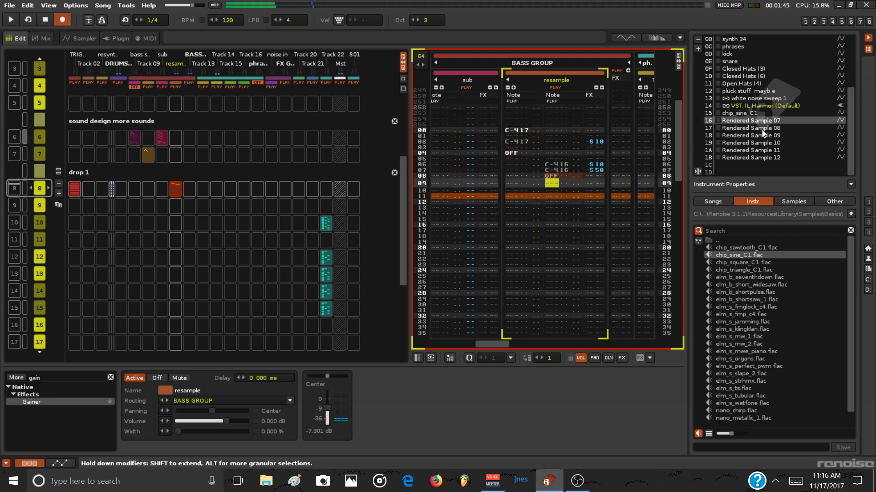
- Select Rendered Sample 08 and listen to the pattern again
click(760, 129)
key(space)
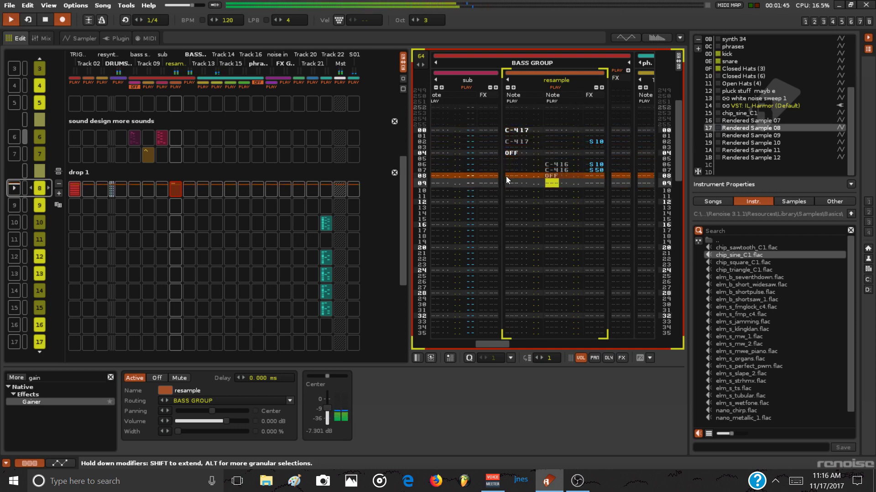
key(space)
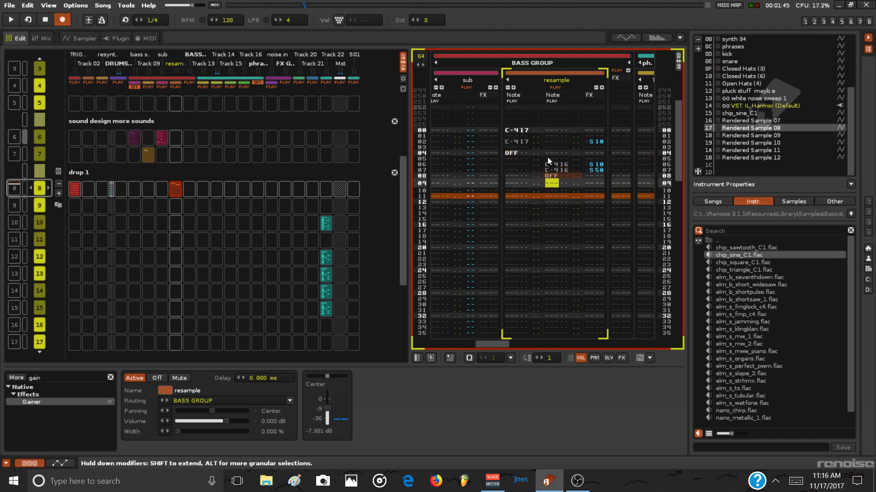
- Add a third note column to the resample track with a Rendered Sample 08 C-4 note on line 04 and a note-off on line 06
click(515, 89)
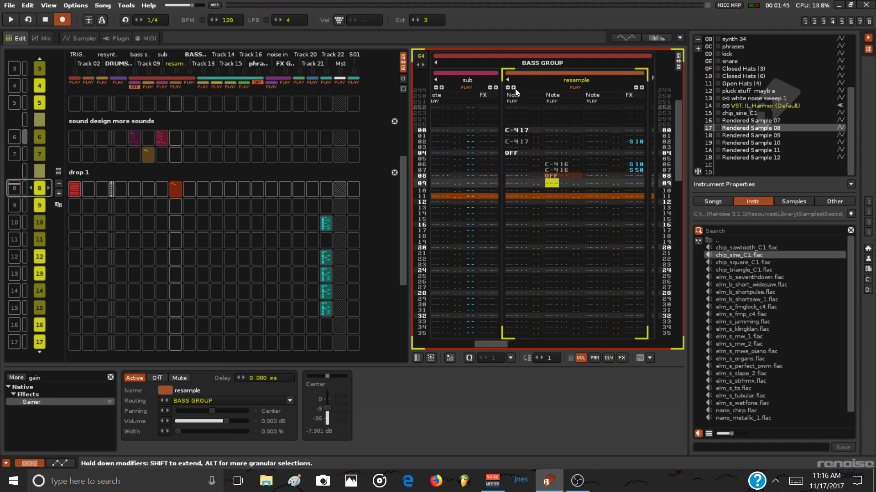
click(587, 152)
key(q)
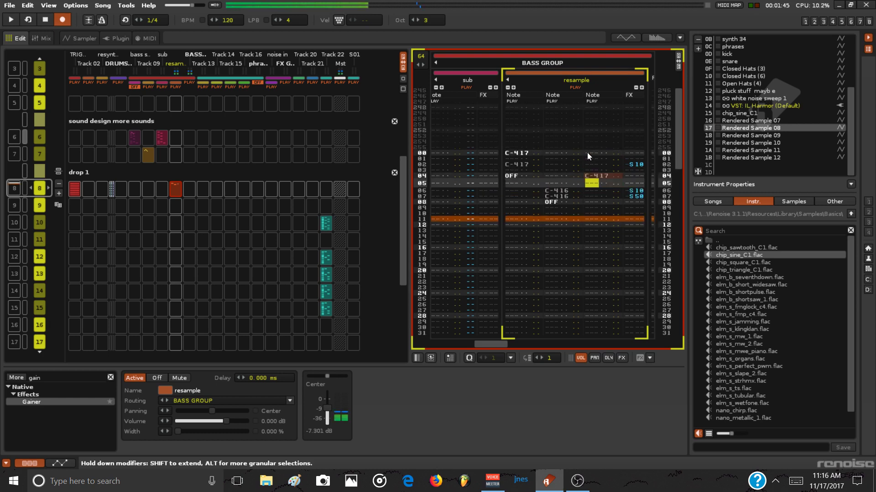
key(Down)
key(Caps_Lock)
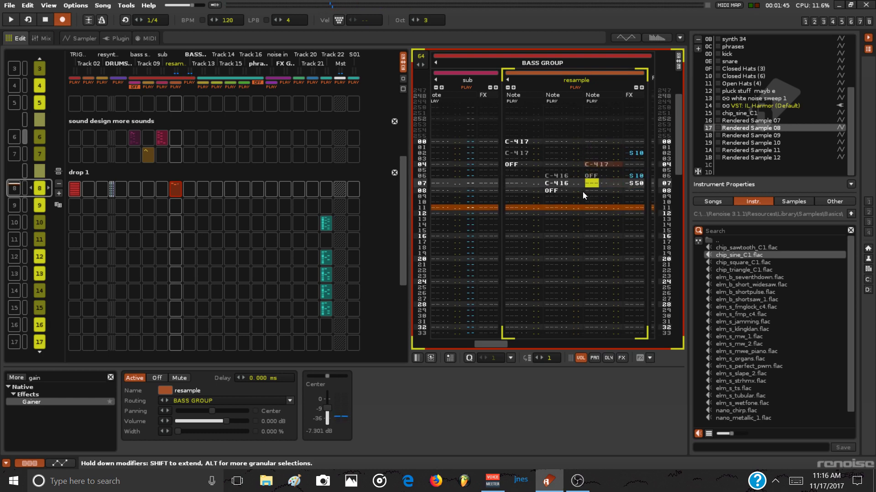
key(space)
key(space)
- Add a 0S60 sample-offset effect on line 04 of the resample track and play the pattern
click(630, 164)
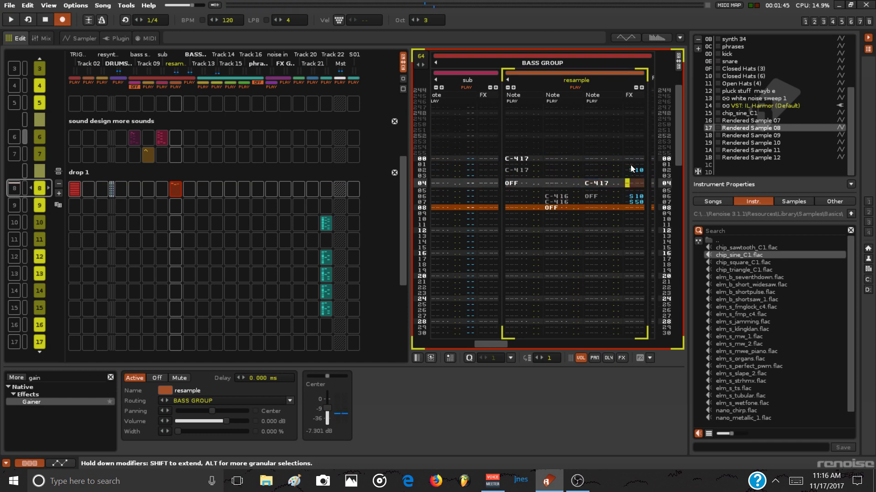
text(s)
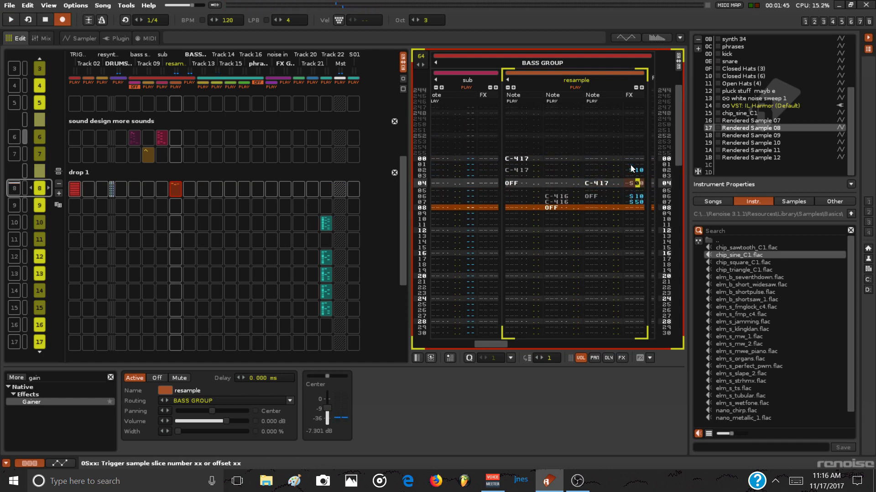
text(6)
key(space)
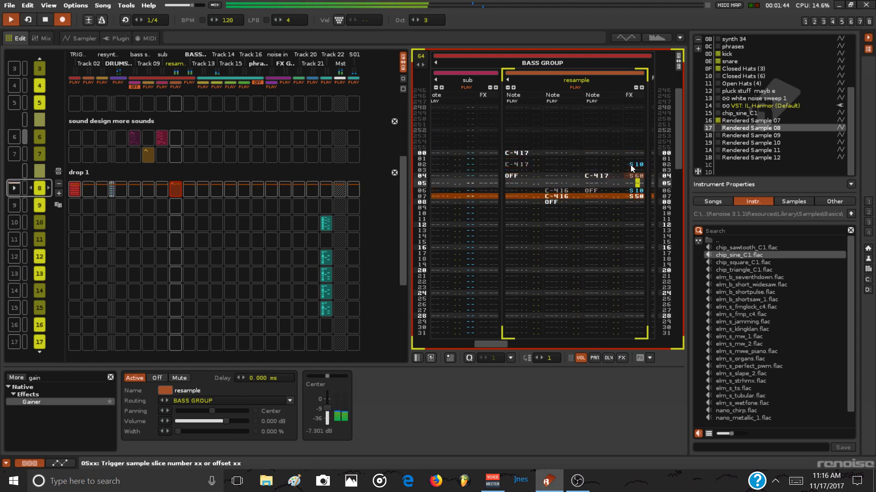
key(space)
- Set the line 04 sample offset to 30 after trying 80, playing the pattern after each change
key(Up)
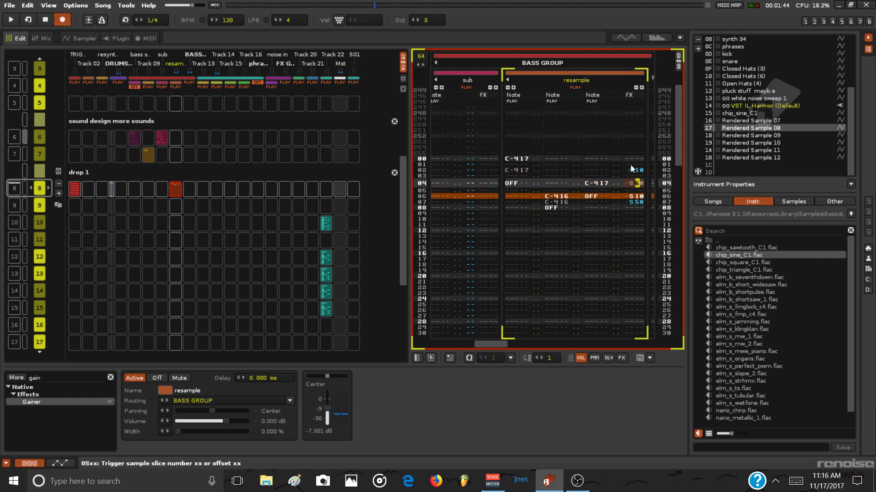
text(8)
key(space)
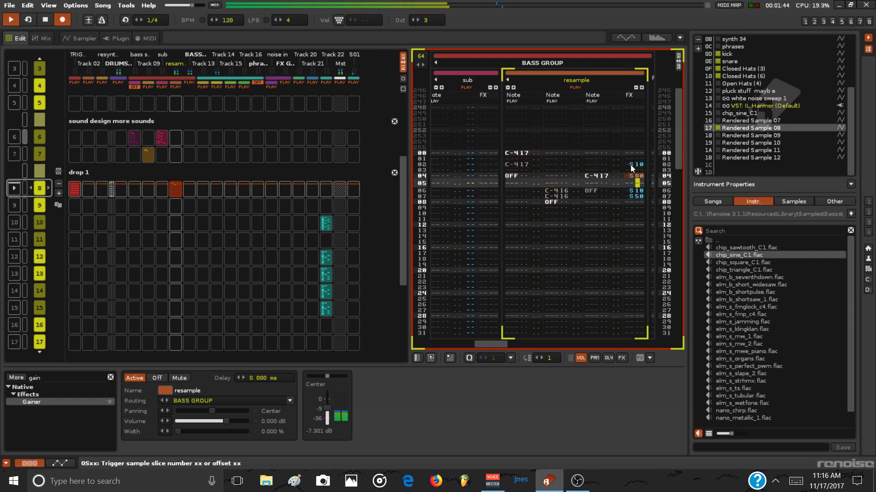
key(space)
key(Up)
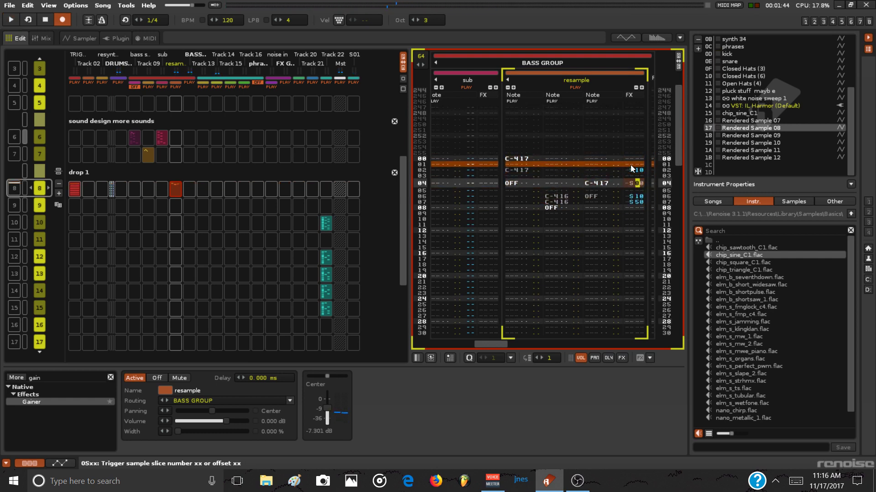
text(3)
key(space)
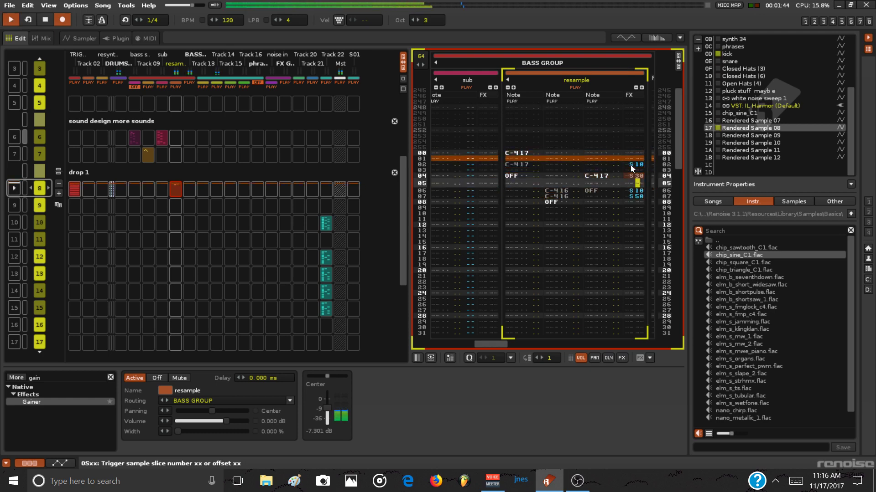
key(space)
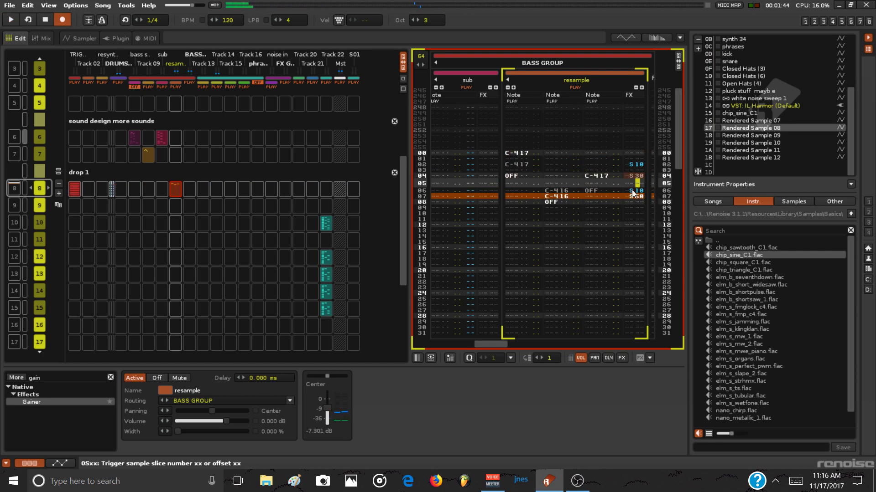
- Set the sample offset on line 06 of the resample track to 00 and play the pattern
click(637, 191)
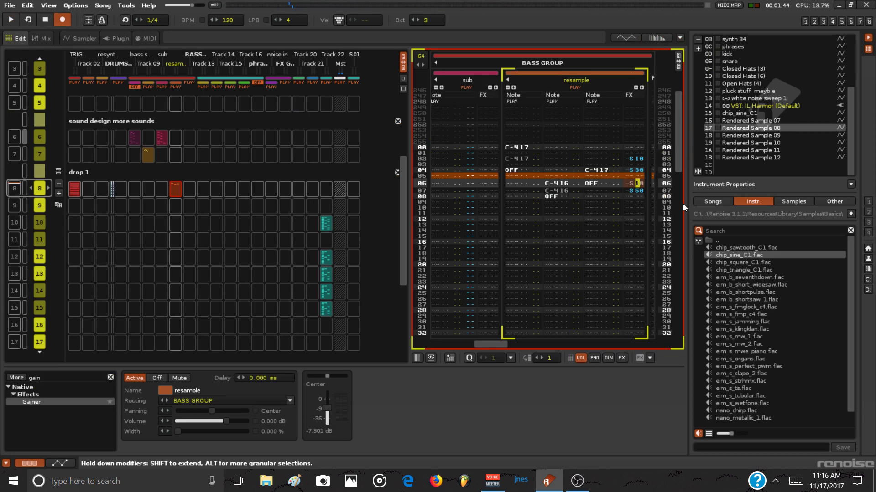
key(0)
key(space)
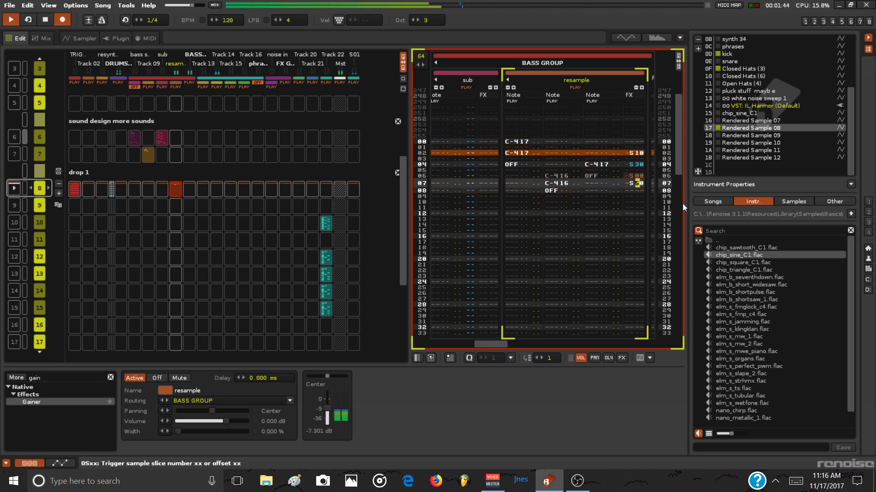
key(space)
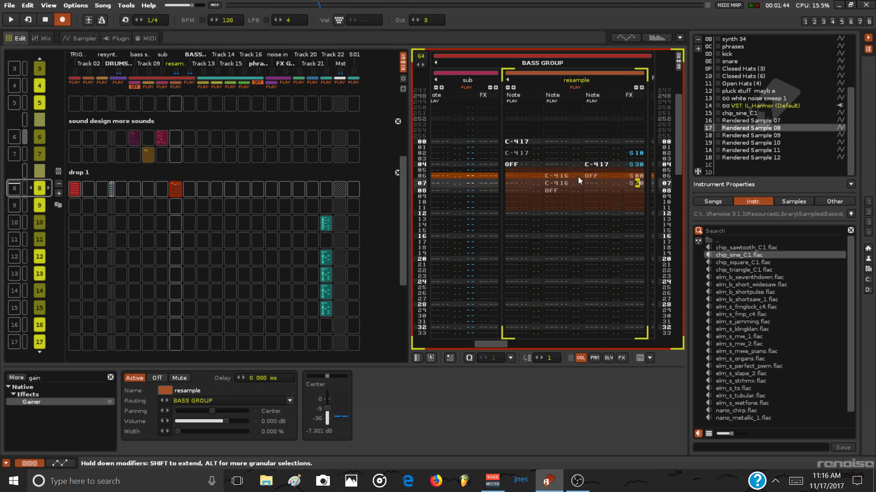
- Move the resample track's line 06–08 notes and effects down to lines 13–15 and insert a note-off on line 06 of the third note column
drag(562, 204, 561, 200)
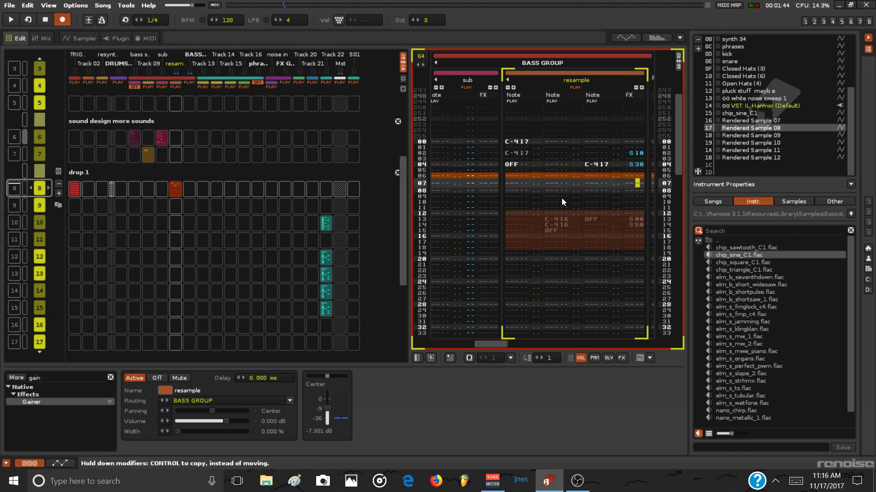
click(590, 175)
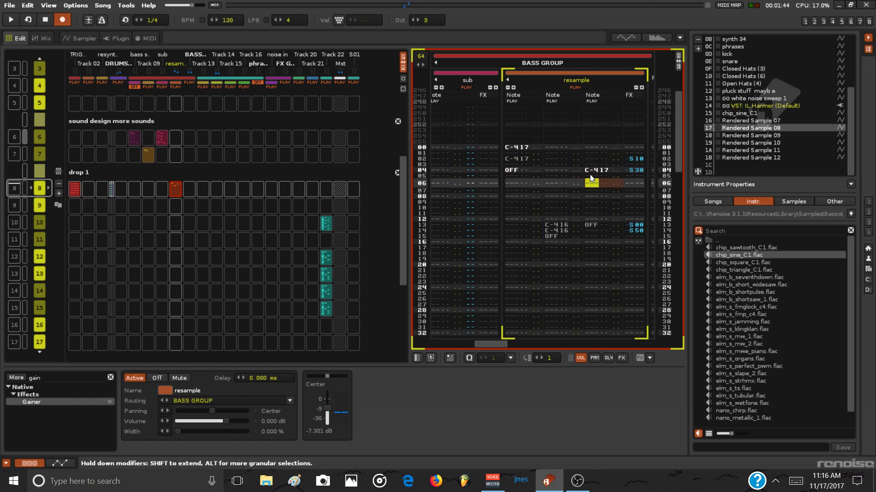
key(Caps_Lock)
key(space)
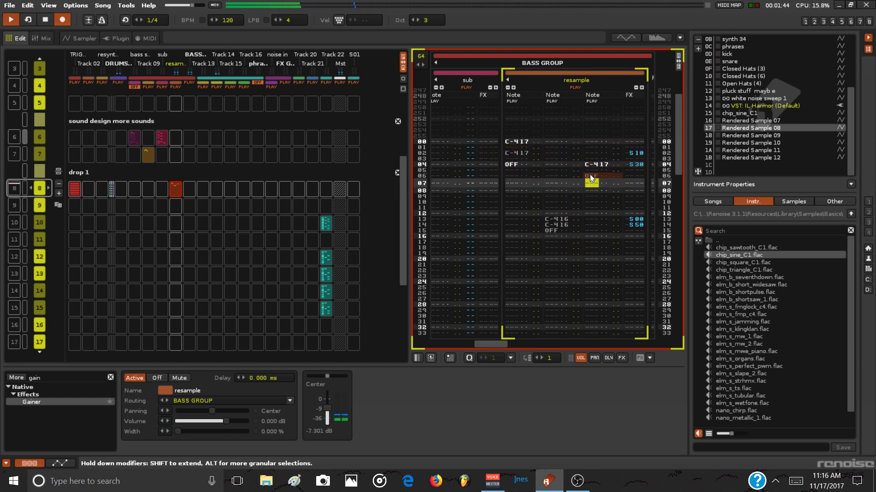
key(space)
- Enter a C-4 note of Rendered Sample 10 on line 06 of the second note column and play the pattern
click(725, 143)
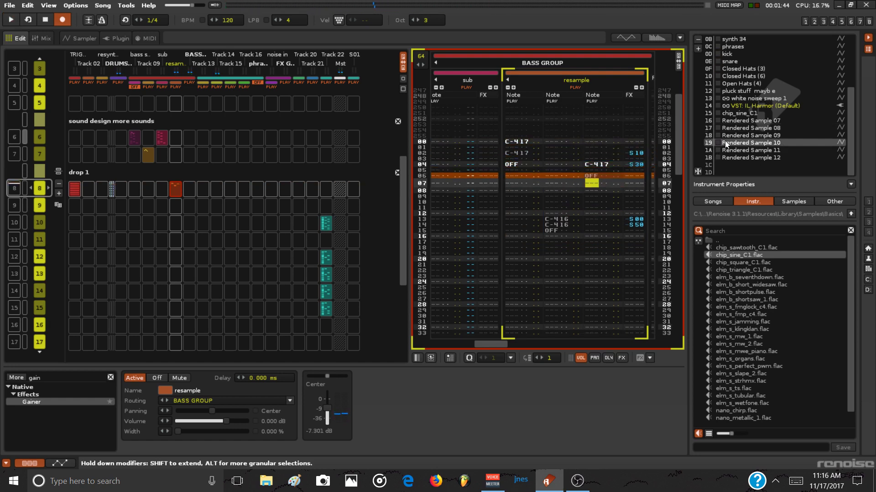
click(548, 176)
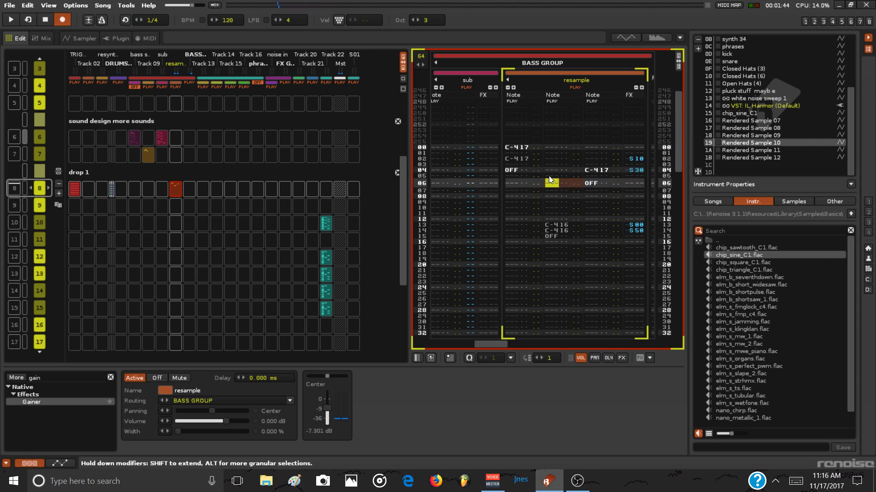
key(Down)
key(space)
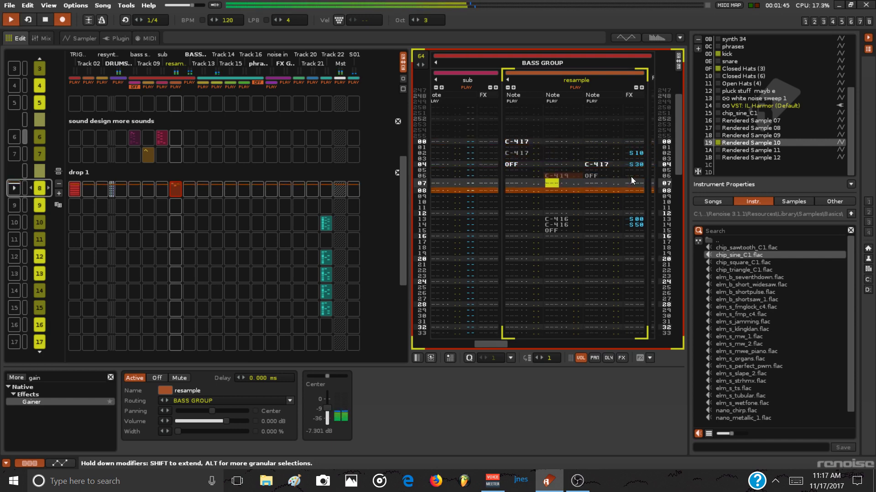
key(space)
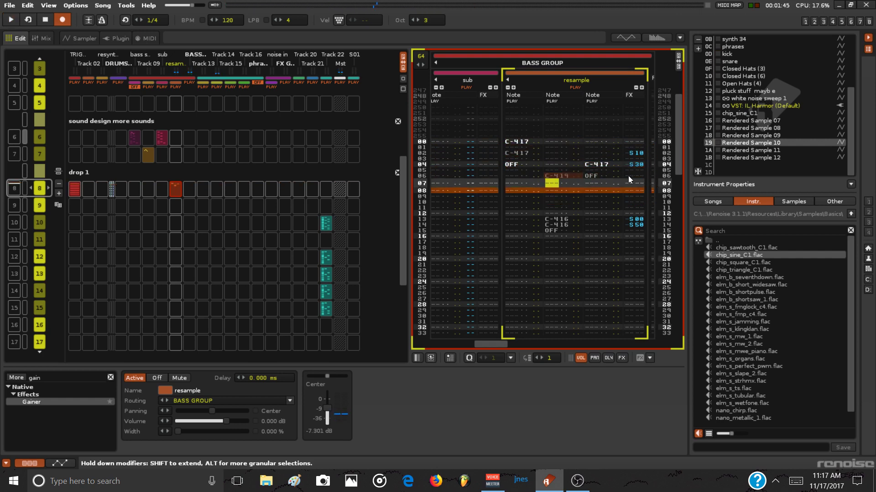
- Add a 0S10 sample-offset effect on line 06 beside the Rendered Sample 10 note and play the pattern
click(628, 176)
key(Down)
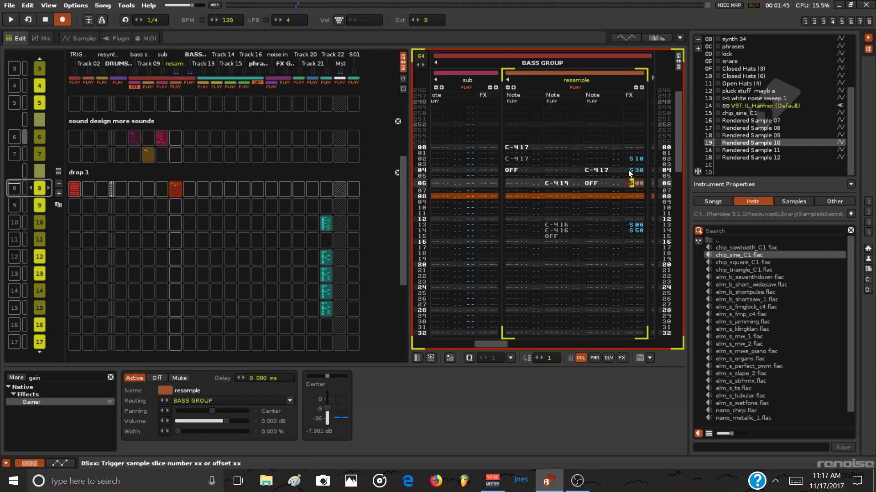
key(space)
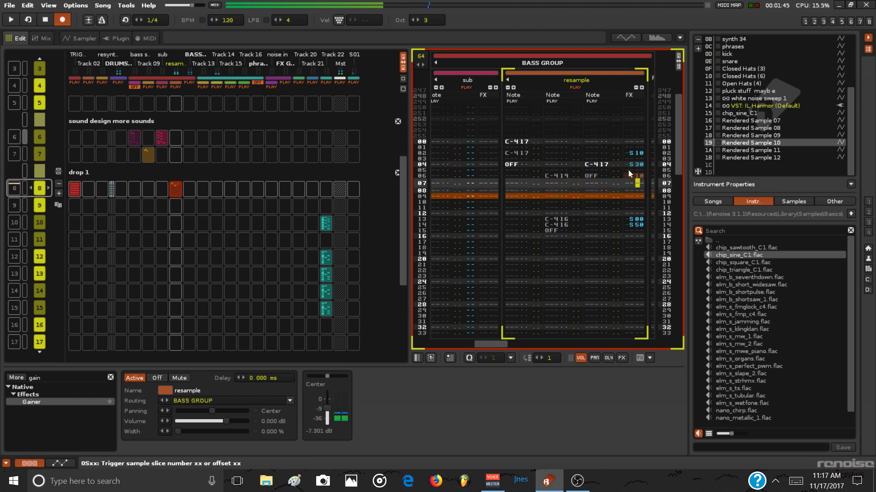
key(space)
- Try sample offsets of 20 and 40 on line 06, playing the pattern after each change
key(Up)
text(2)
key(space)
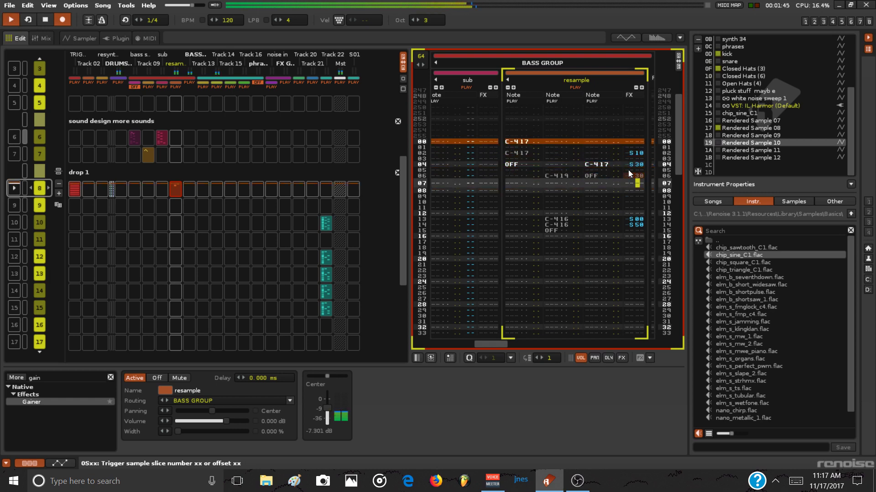
key(space)
key(Up)
text(4)
key(space)
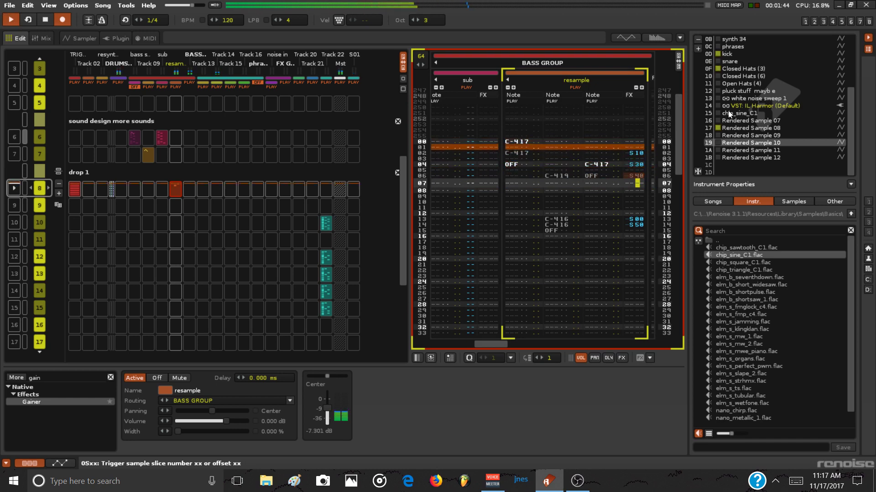
key(space)
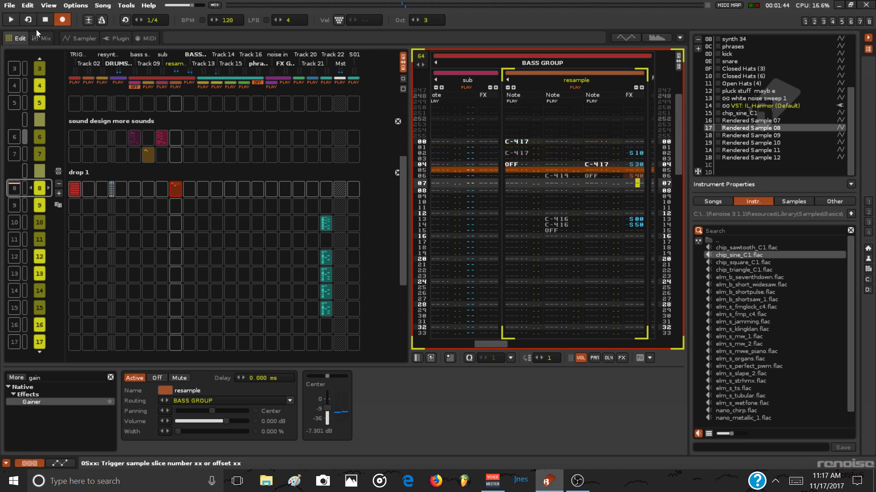
- Examine and listen to Rendered Sample 08's waveform in the sampler, then return to the pattern editor and play the pattern
click(79, 39)
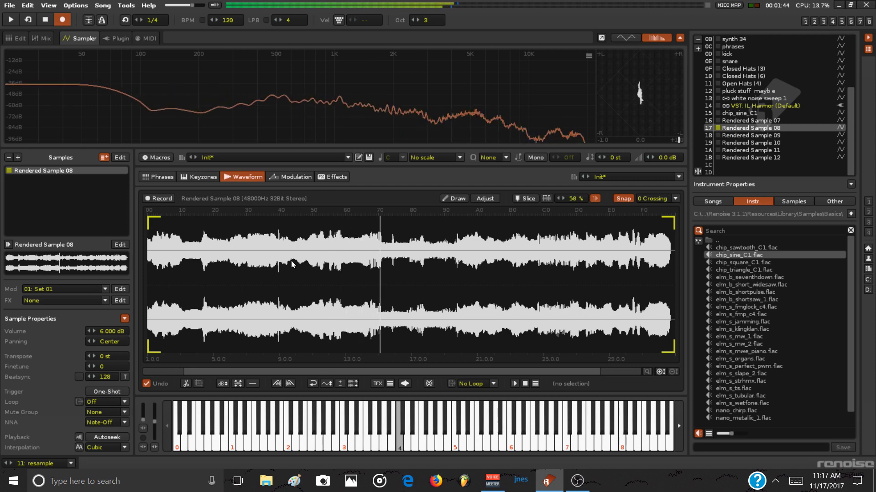
scroll(482, 261, up, 3)
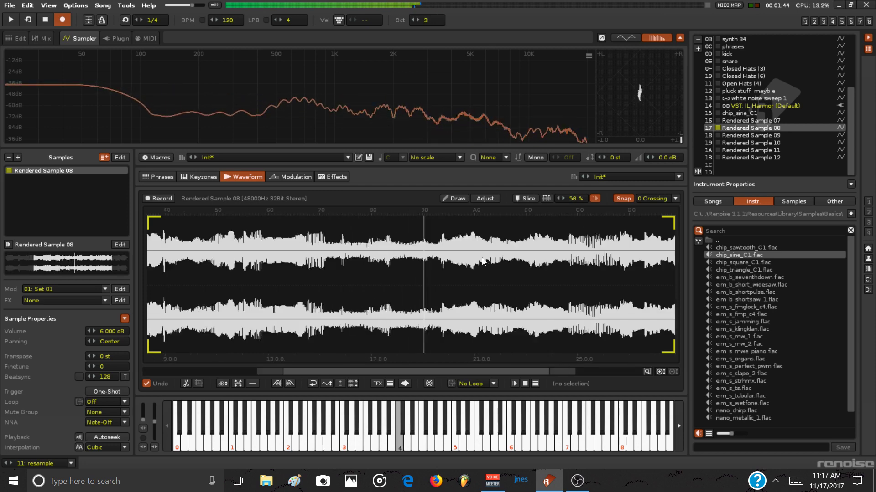
scroll(482, 261, down, 3)
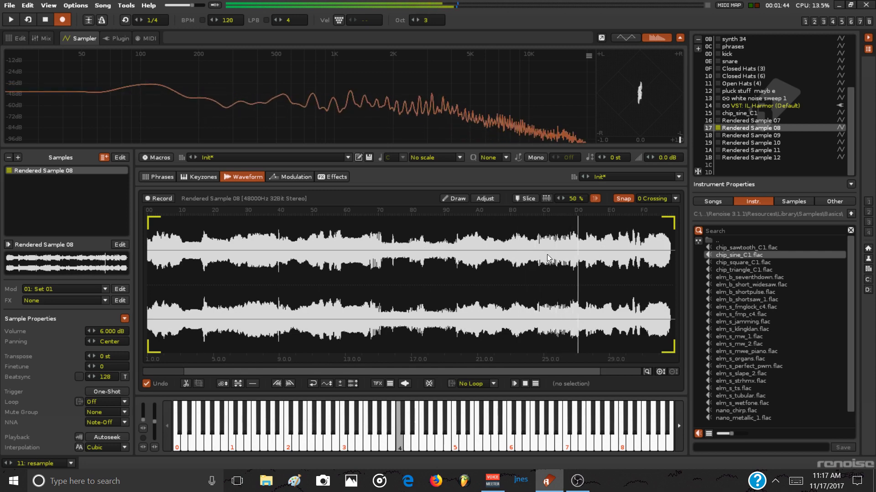
key(space)
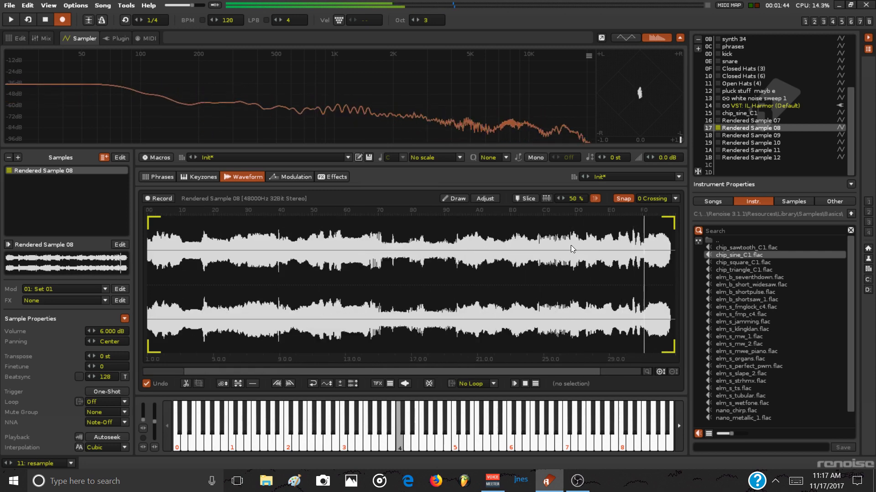
click(26, 36)
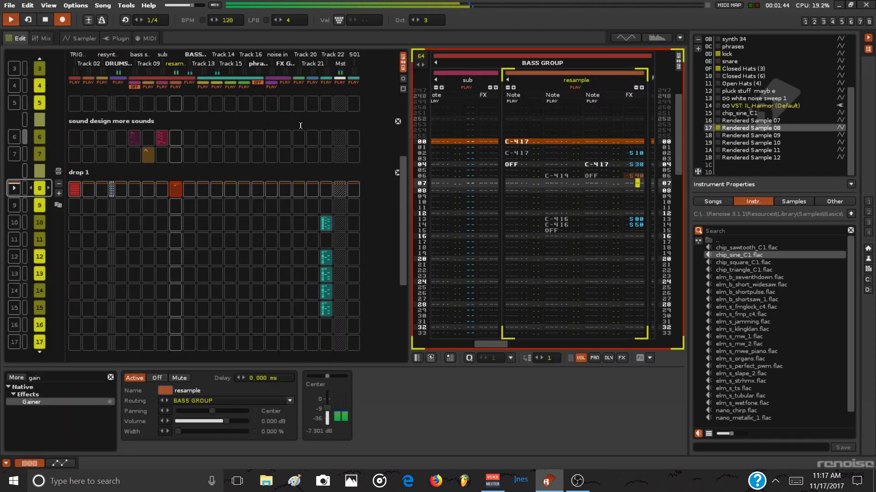
key(space)
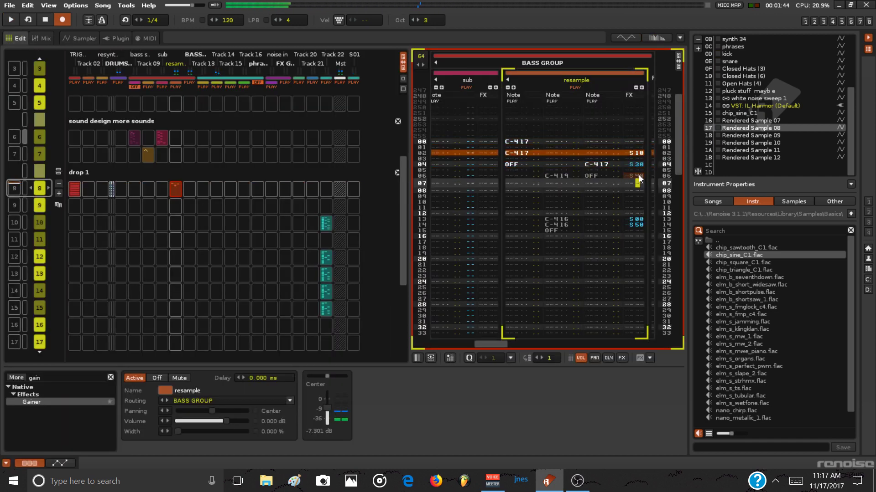
- Set the line 06 sample offset on the resample track to 00 and play the pattern
click(639, 177)
text(0)
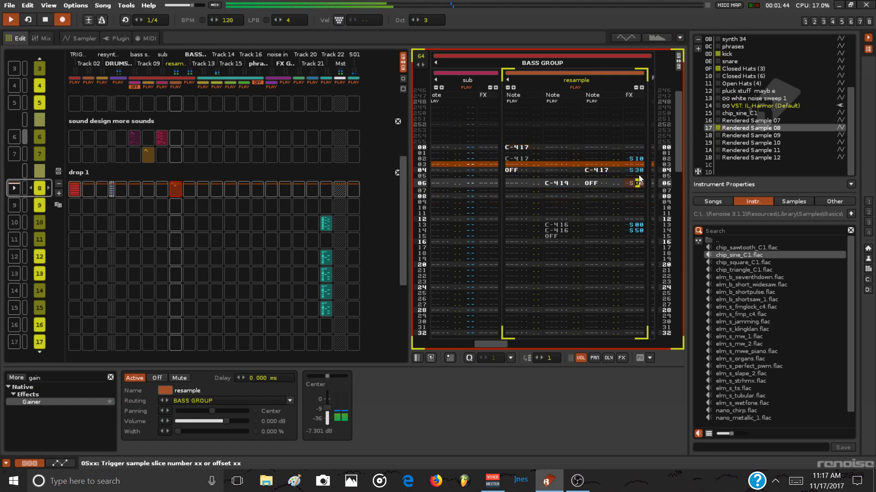
text(0)
key(space)
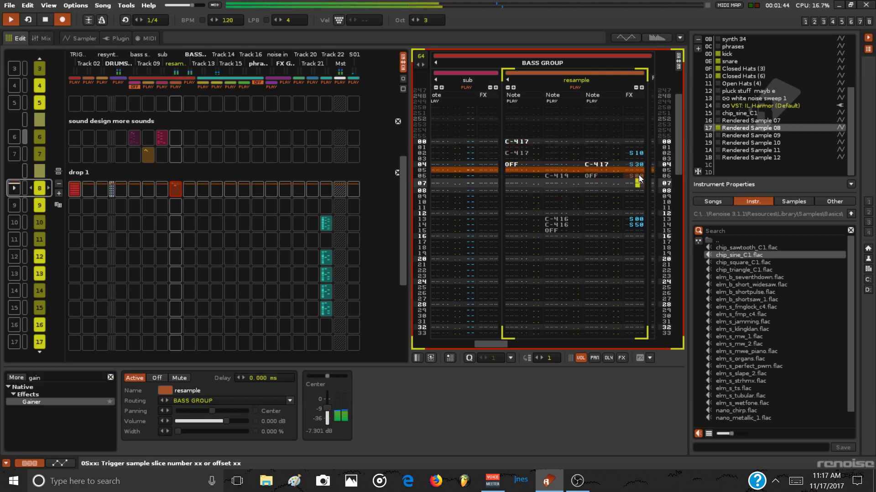
key(space)
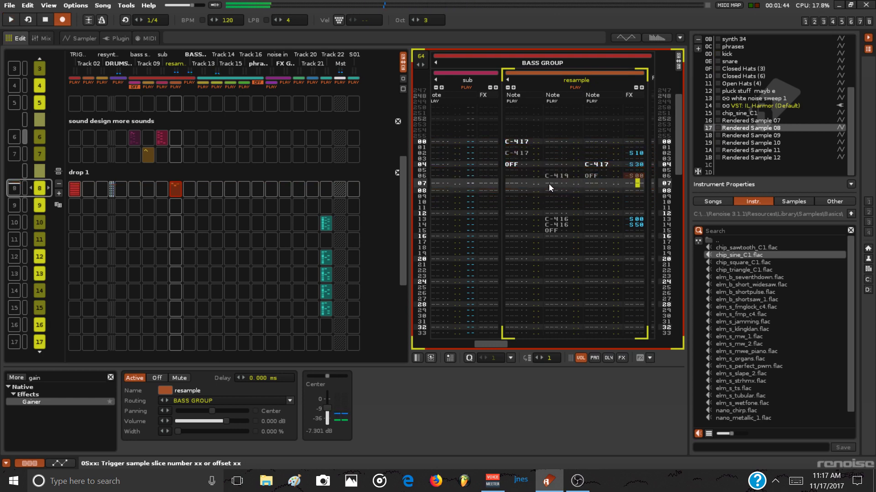
- Add a note-off on line 08 in the resample track's second note column and play the pattern
click(549, 184)
key(Return)
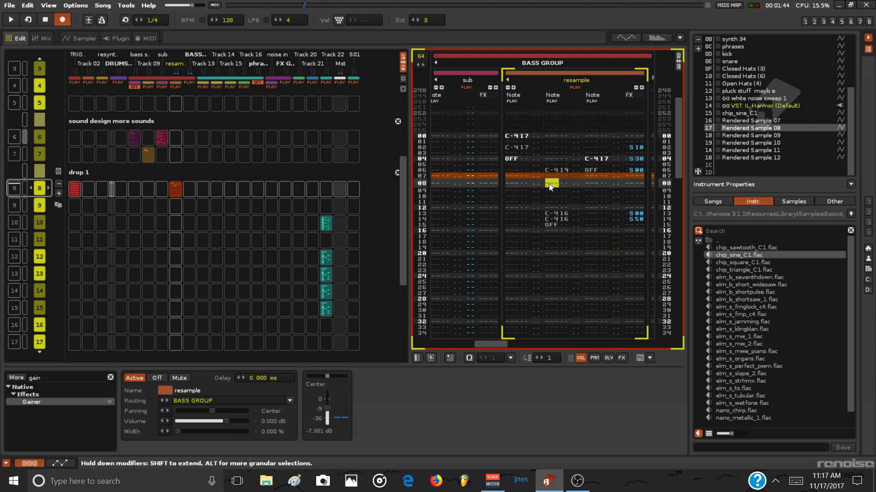
key(Caps_Lock)
key(space)
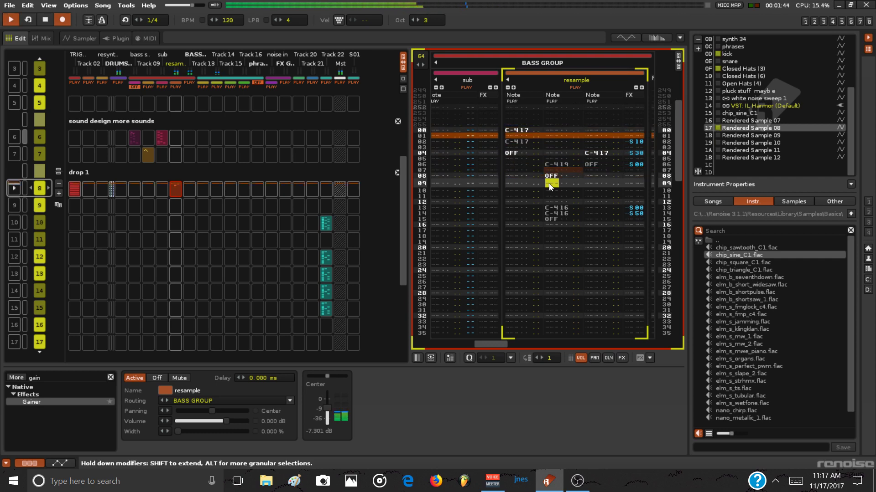
key(space)
- Try C-3 and C-4 for the Rendered Sample 10 note on line 06, playing the pattern after each change
click(551, 163)
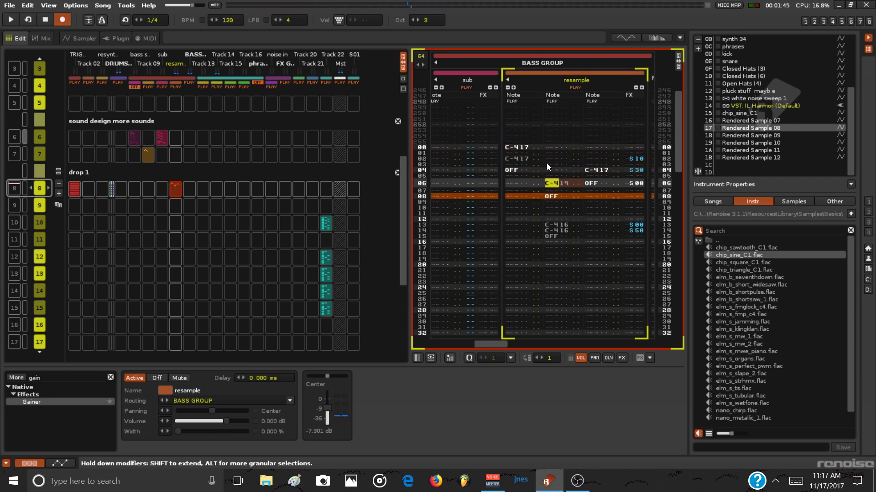
click(741, 144)
key(z)
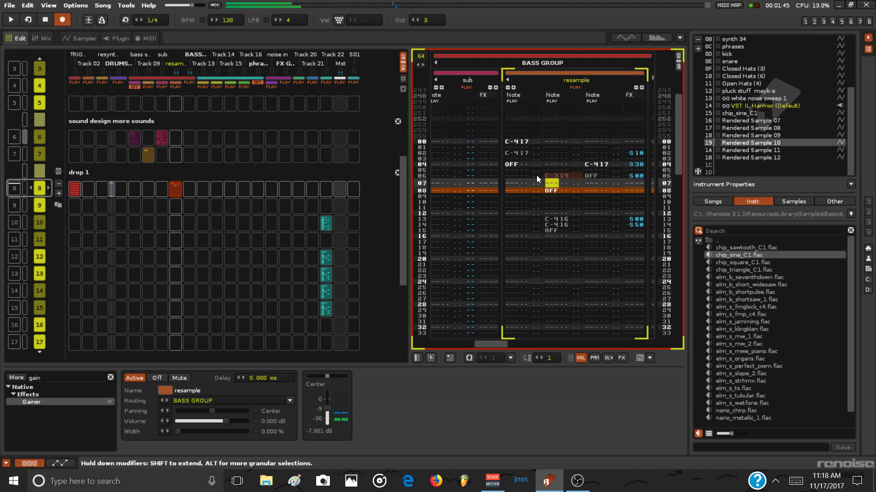
key(space)
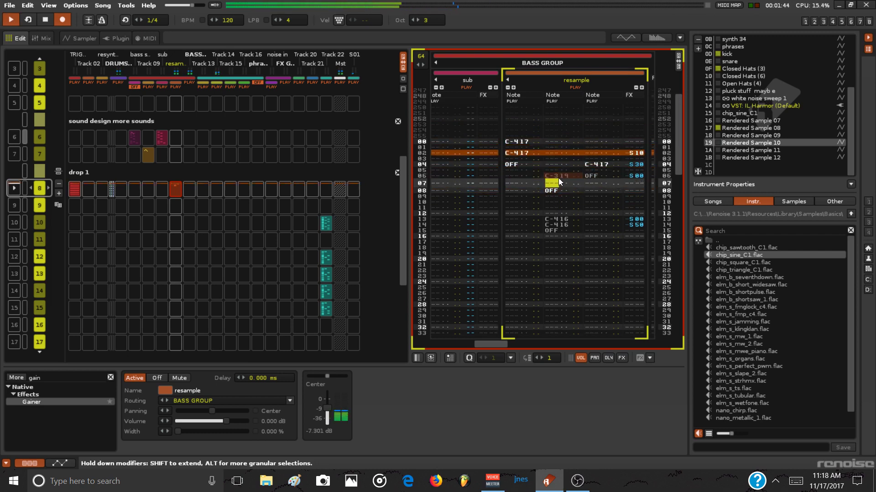
key(space)
click(550, 176)
key(q)
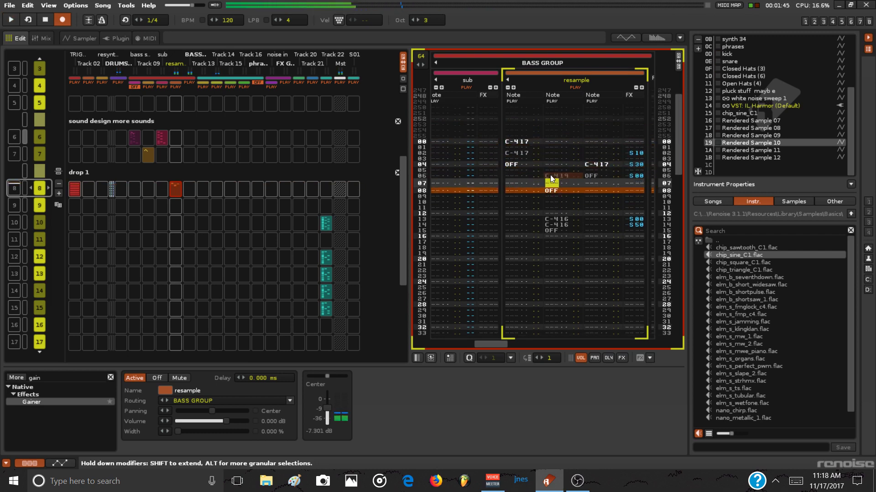
key(space)
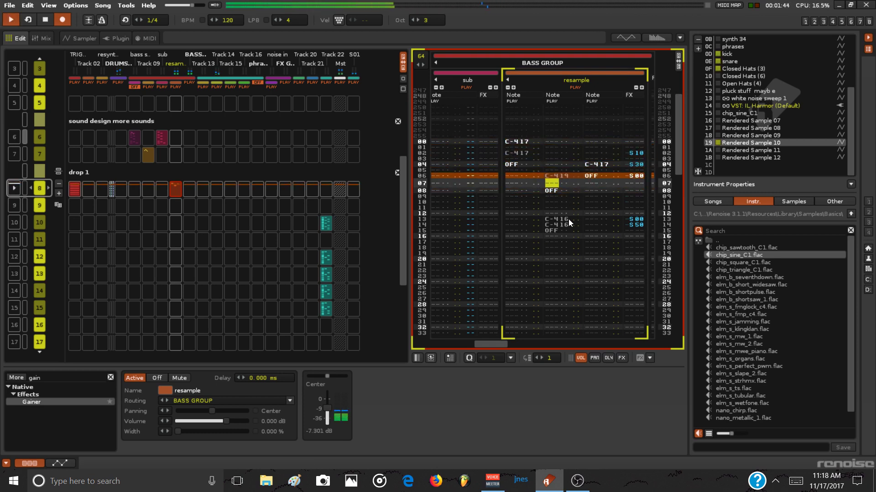
key(space)
- Enter C-4 notes of Rendered Sample 08 on lines 08 and 09 in the first note column and play the pattern
scroll(568, 201, down, 3)
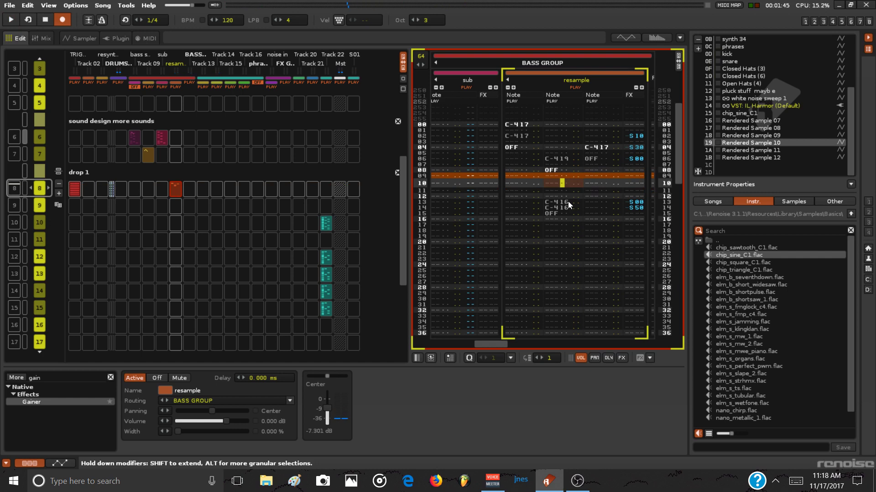
click(748, 127)
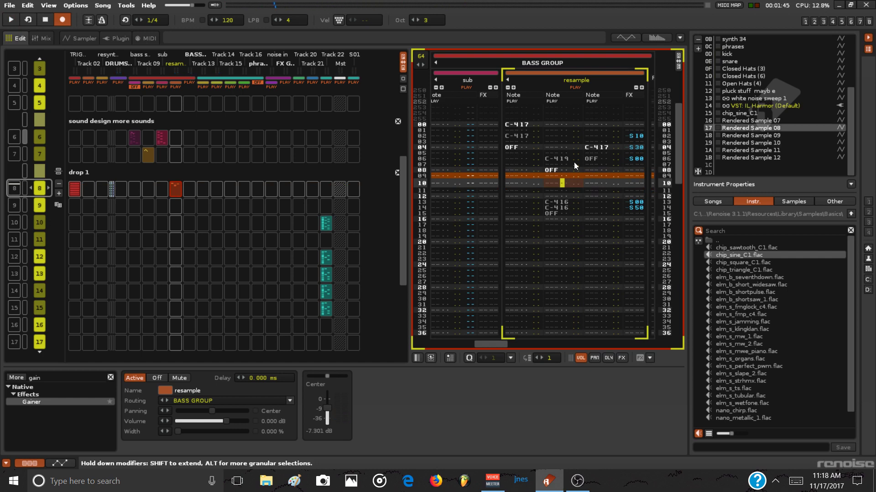
click(510, 172)
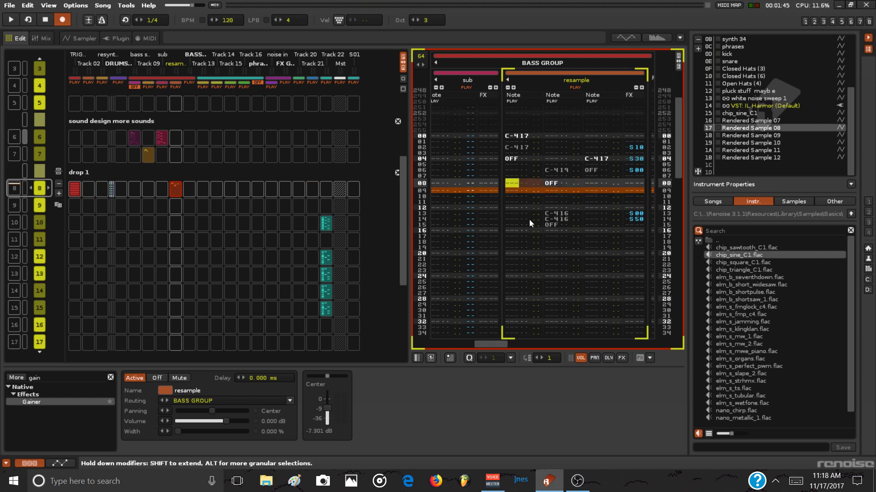
key(q)
key(q)
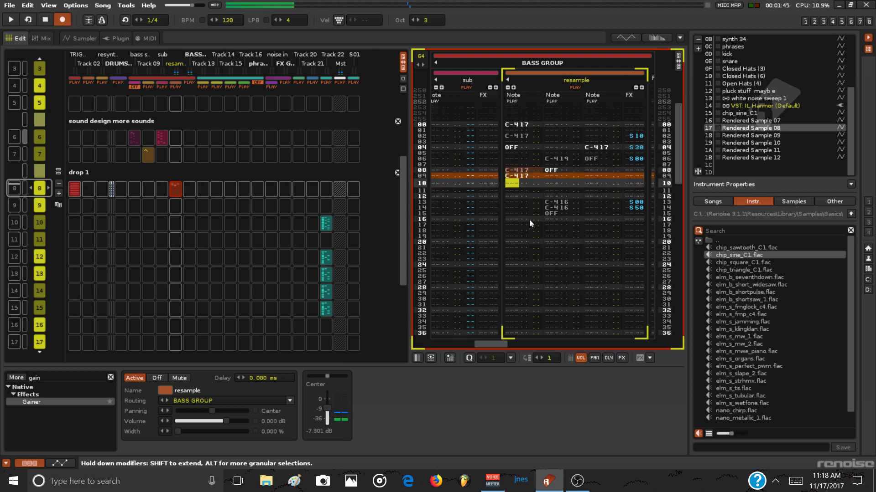
key(space)
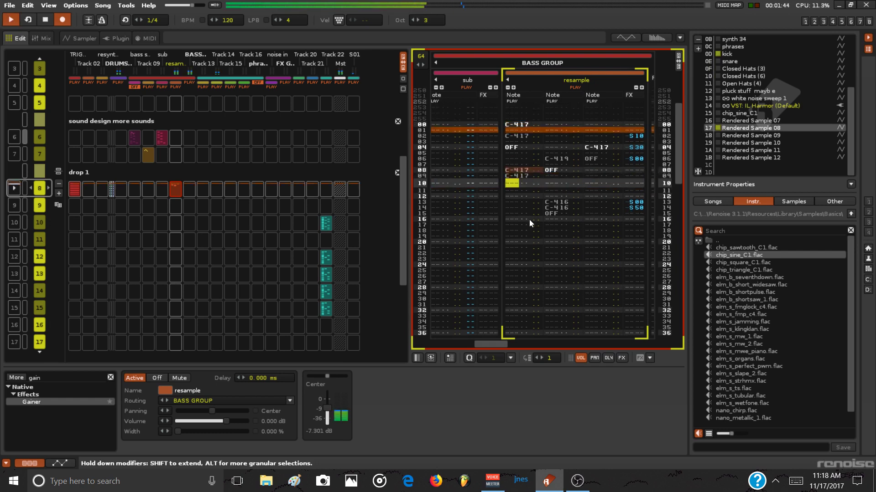
key(space)
- Add a 0S00 sample-offset effect on line 08 of the resample track and play the pattern
click(628, 172)
text(s)
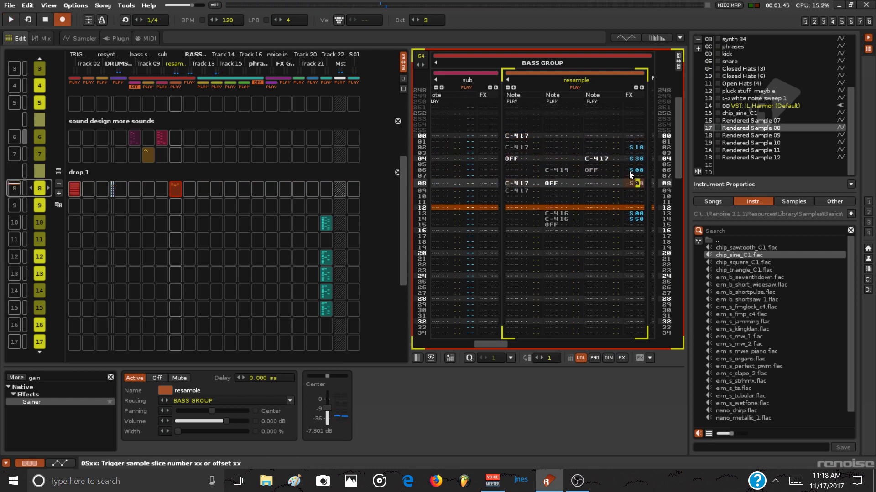
key(space)
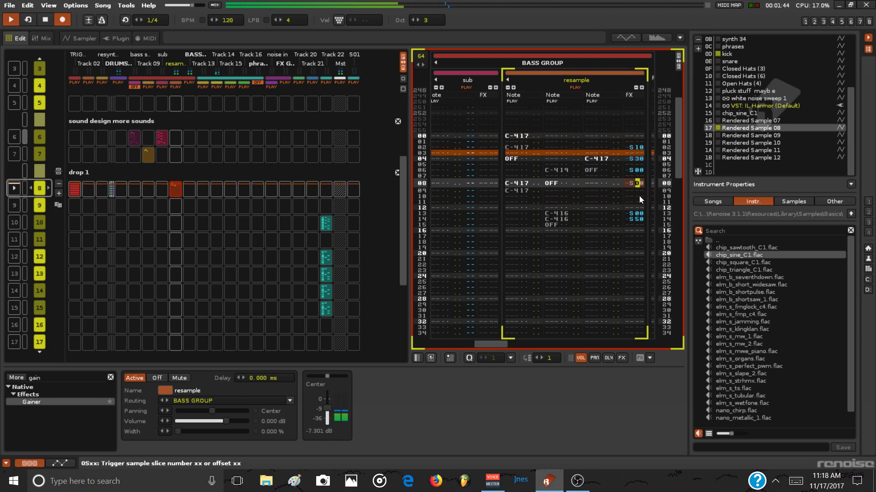
key(space)
- Clear lines 12 to 23 of the resample track and play the pattern with the metronome switched on
drag(543, 207, 630, 270)
key(Delete)
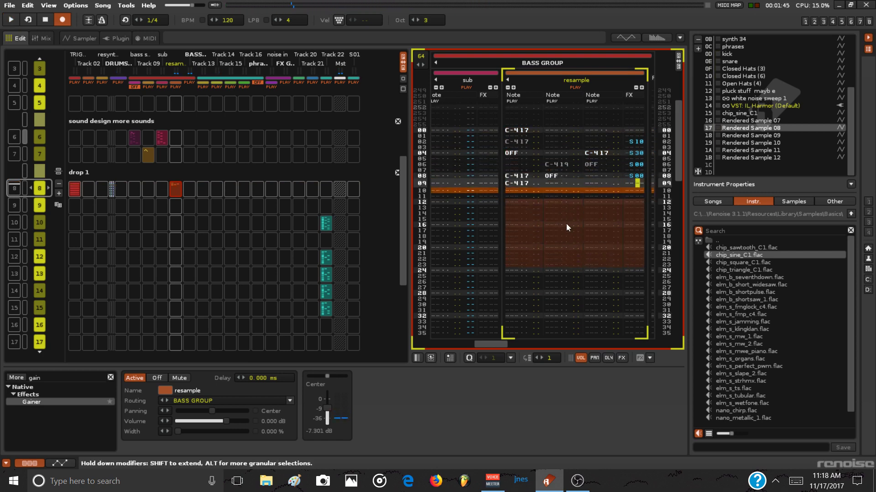
key(space)
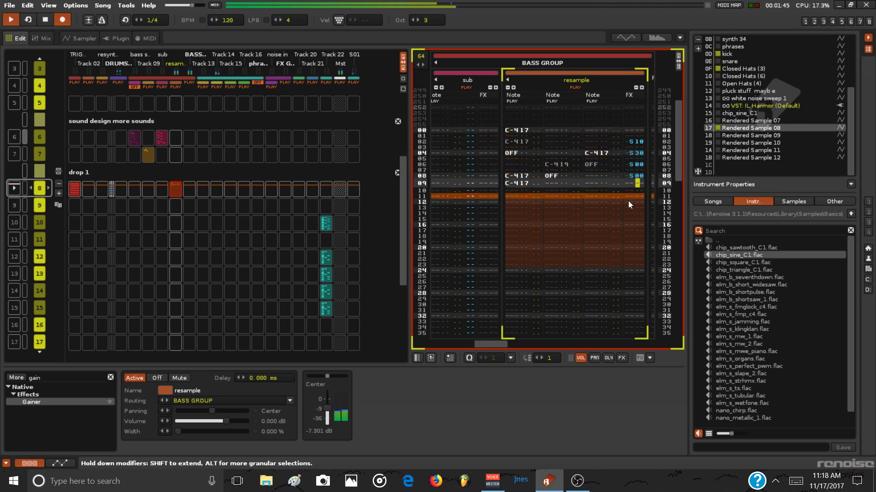
key(space)
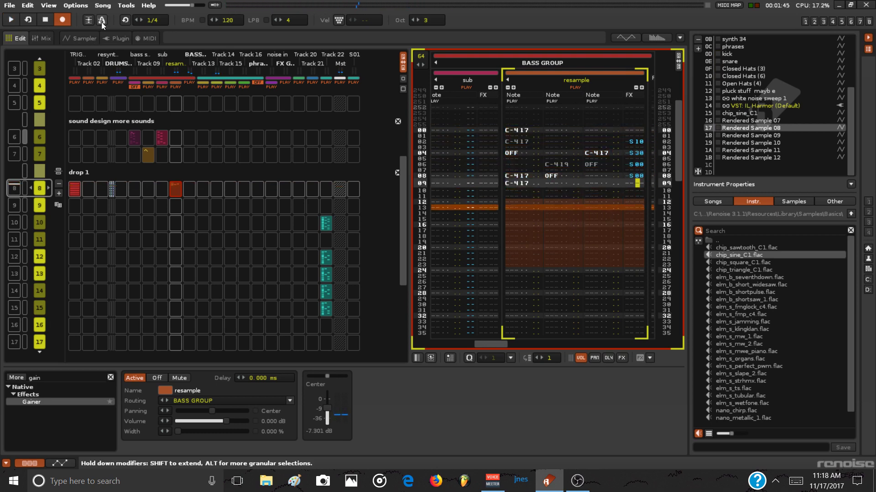
key(space)
key(space)
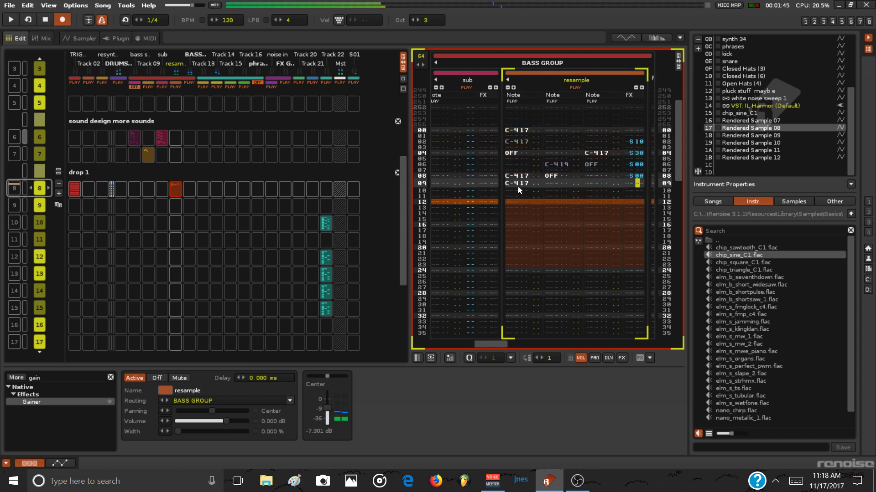
- Copy the resample block on lines 08 and 09 to lines 11 and 12 and play the pattern
drag(507, 176, 635, 183)
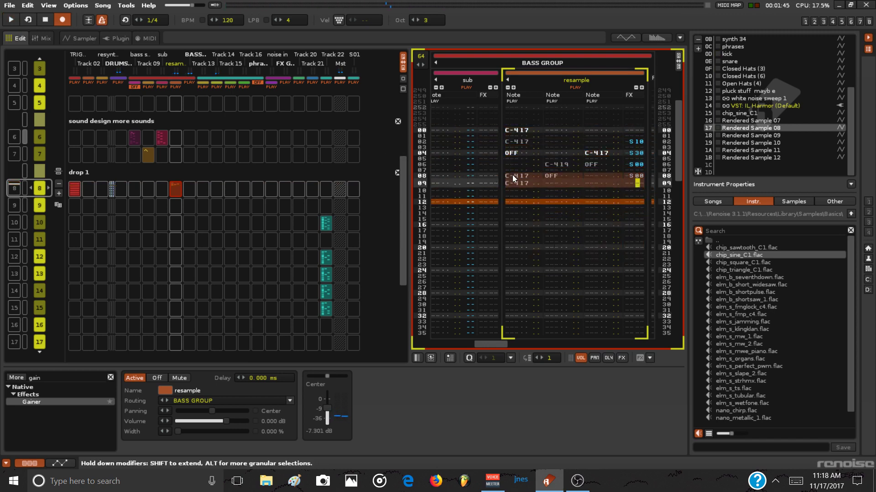
drag(514, 178, 514, 201)
key(space)
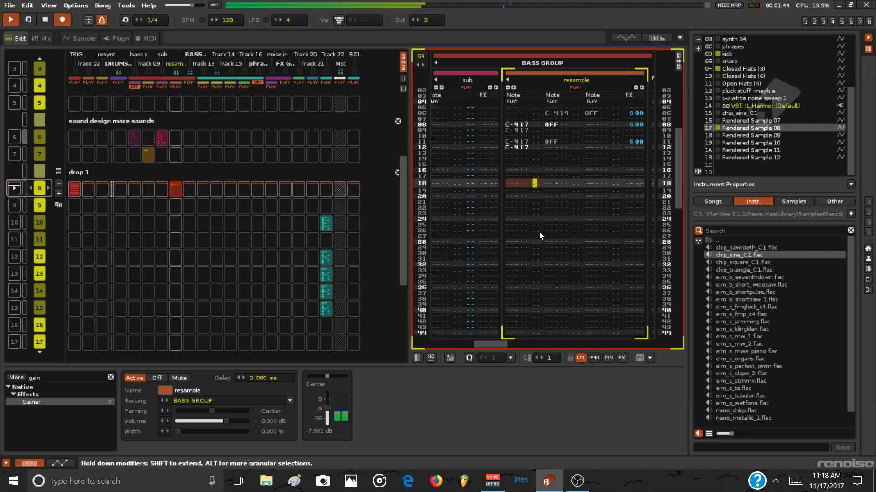
key(space)
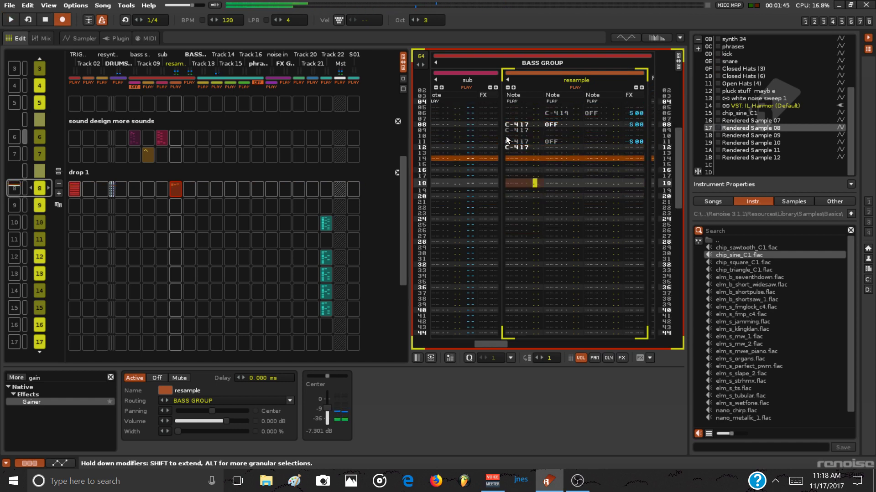
- Try a note-off on line 10 in the first note column while playing the pattern, and delete it again
scroll(526, 149, up, 4)
scroll(528, 157, down, 1)
key(space)
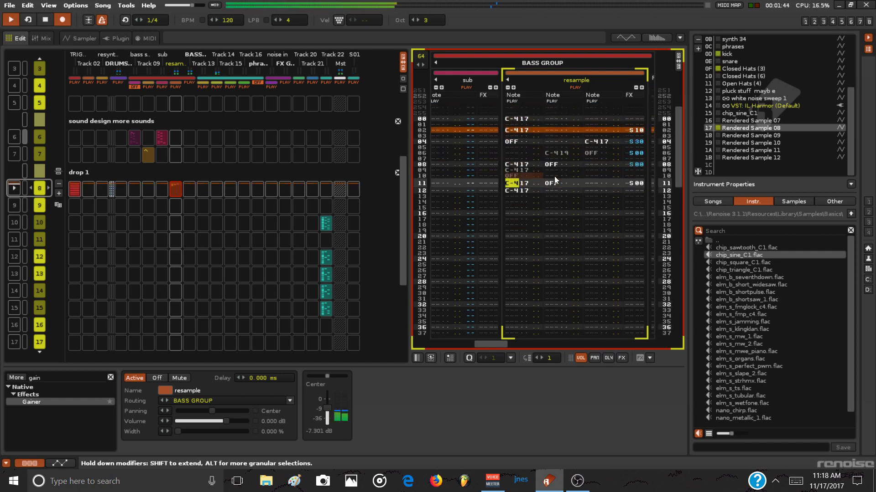
key(space)
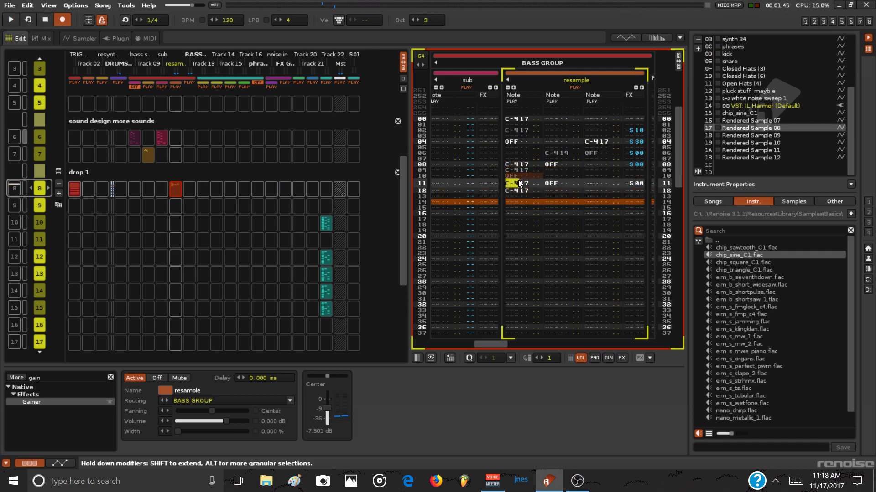
scroll(516, 178, up, 1)
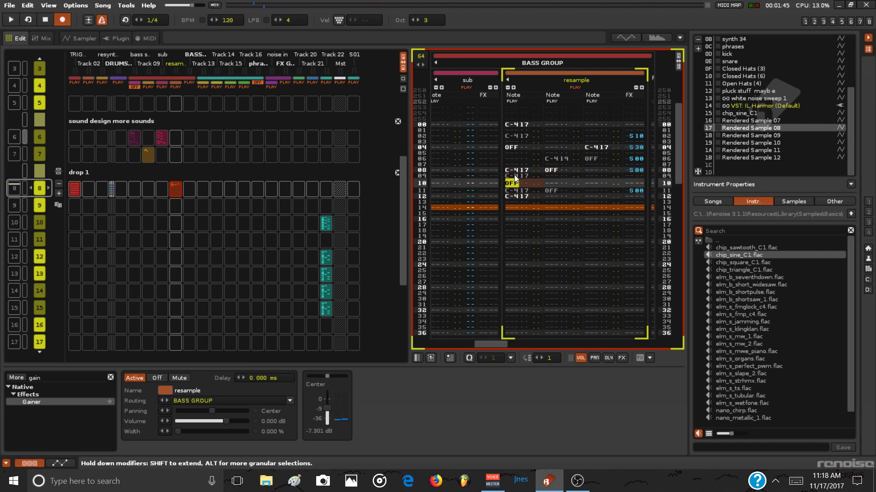
key(Delete)
- Try moving the copied block from lines 11 and 12 up to lines 10 and 11, and play the pattern
click(514, 204)
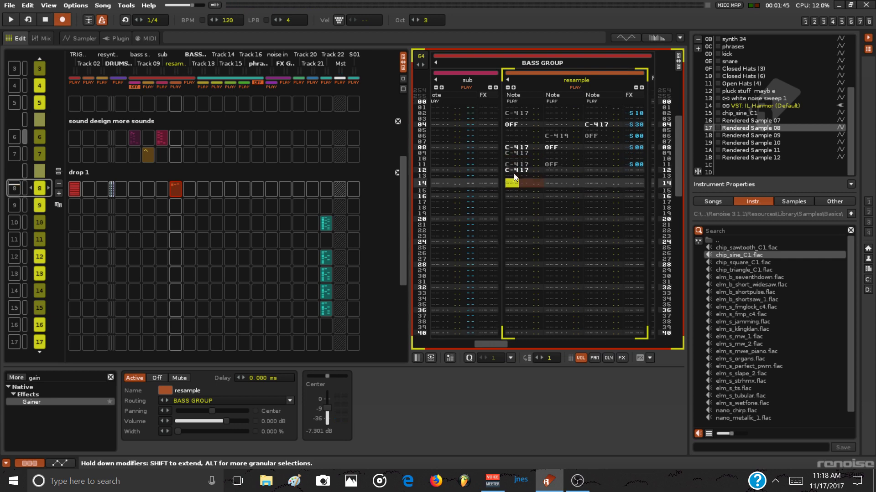
drag(510, 168, 621, 171)
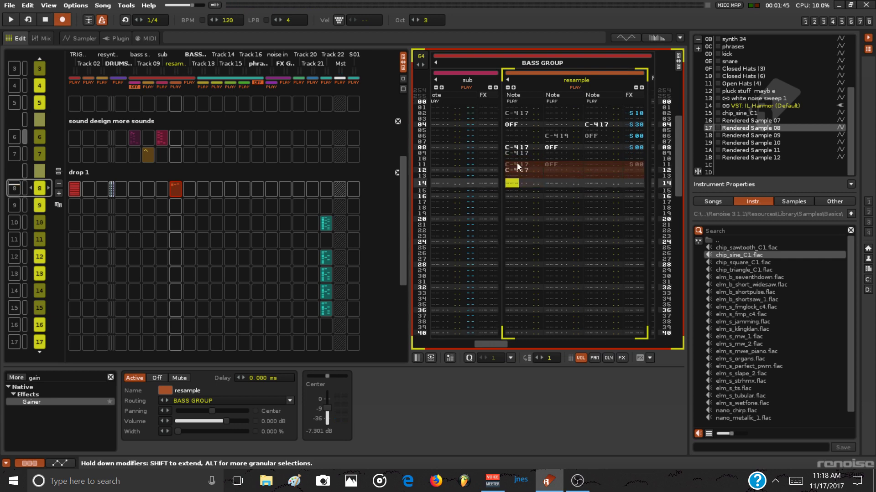
drag(519, 167, 518, 161)
click(540, 196)
key(space)
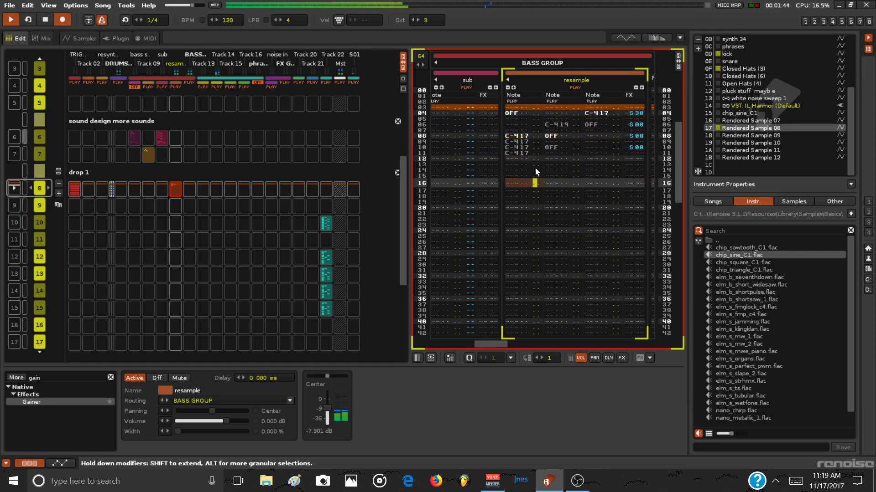
key(space)
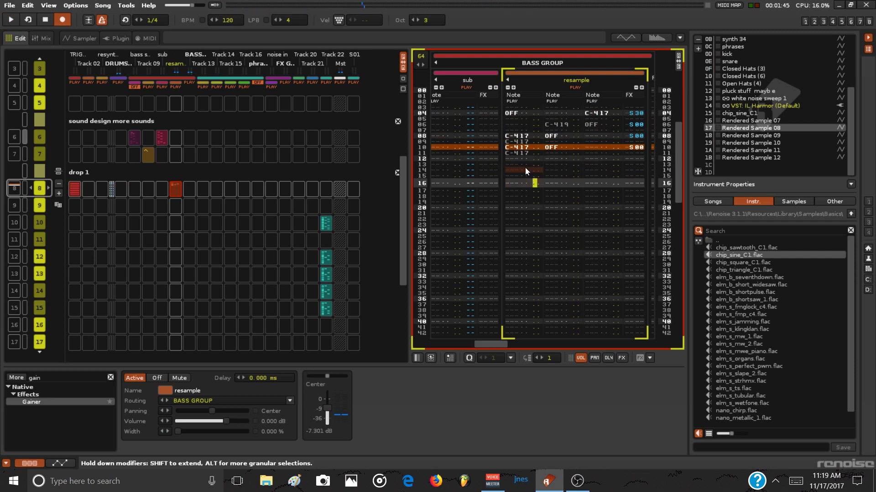
- Move the copied Rendered Sample 08 block to lines 12 and 13 and play the pattern
click(525, 171)
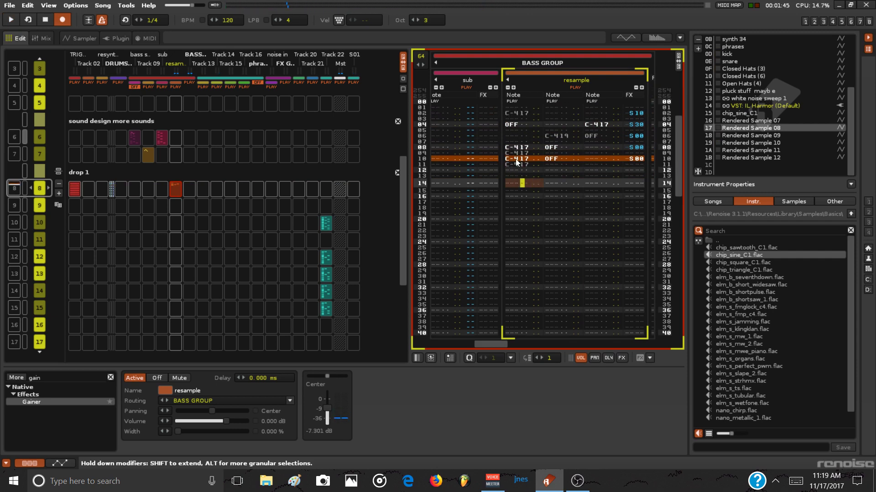
click(520, 166)
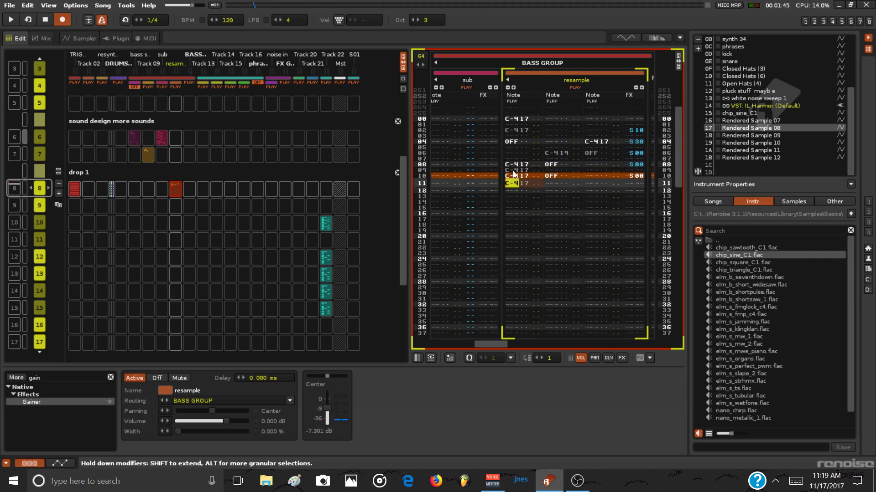
click(576, 213)
mouse_move(510, 149)
mouse_down()
mouse_move(564, 153)
mouse_move(516, 153)
mouse_move(515, 175)
mouse_move(517, 164)
mouse_up()
key(space)
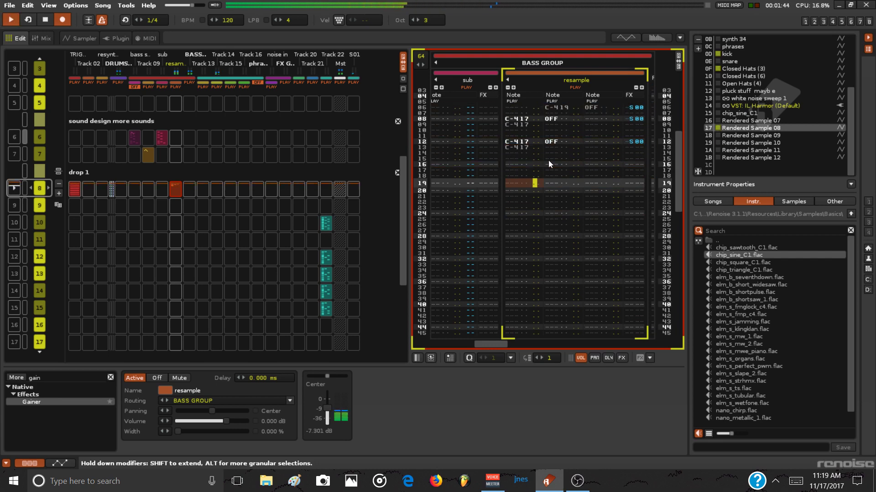
key(space)
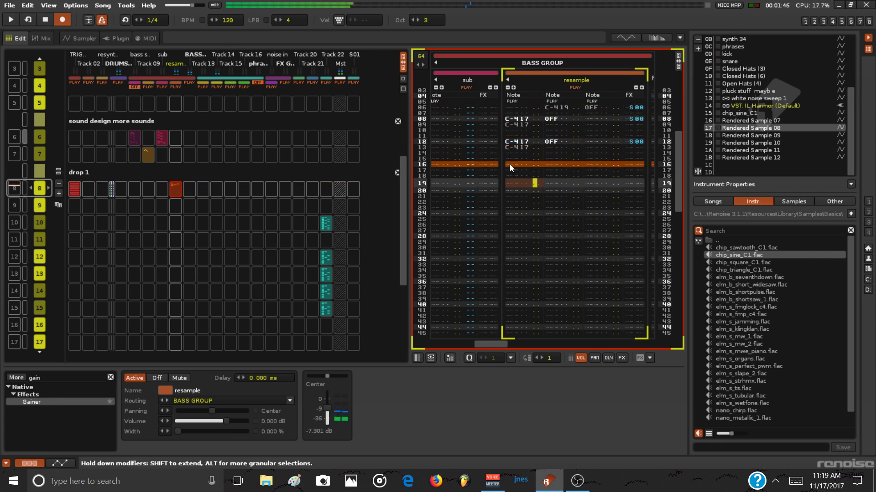
- Add a note-off on line 16 in the first note column and turn off the metronome while playing the pattern
scroll(509, 165, up, 1)
scroll(526, 216, up, 1)
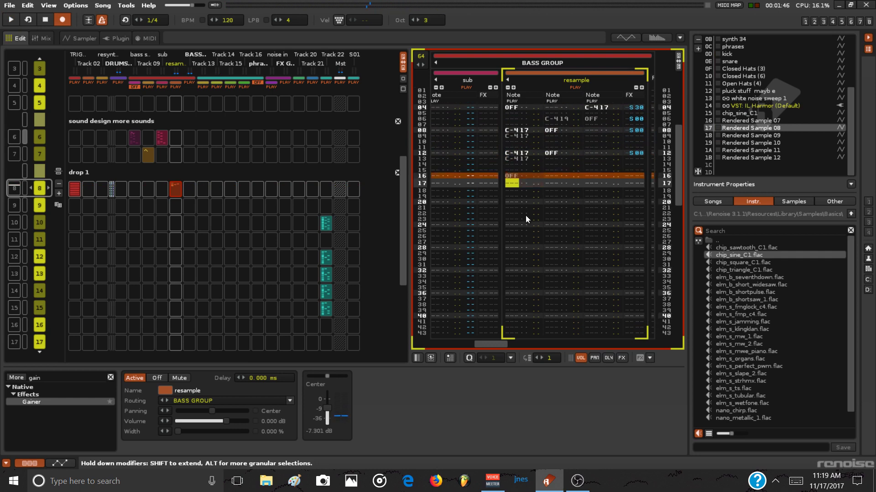
key(space)
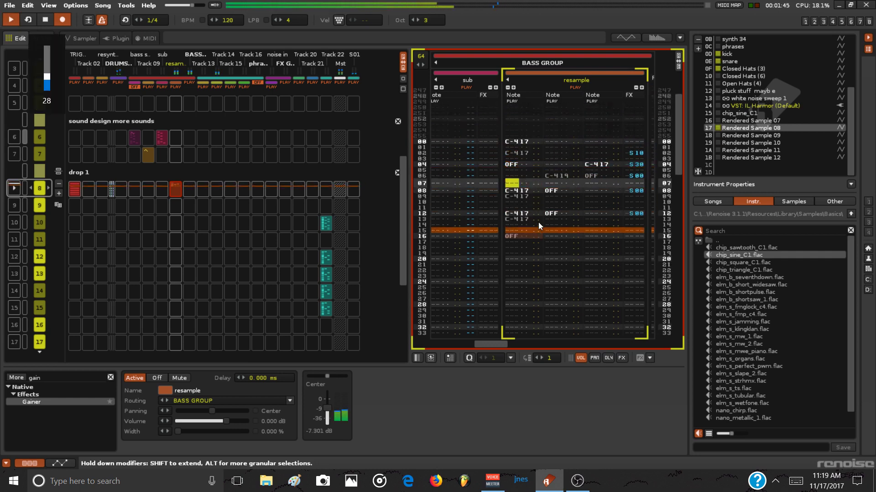
click(101, 22)
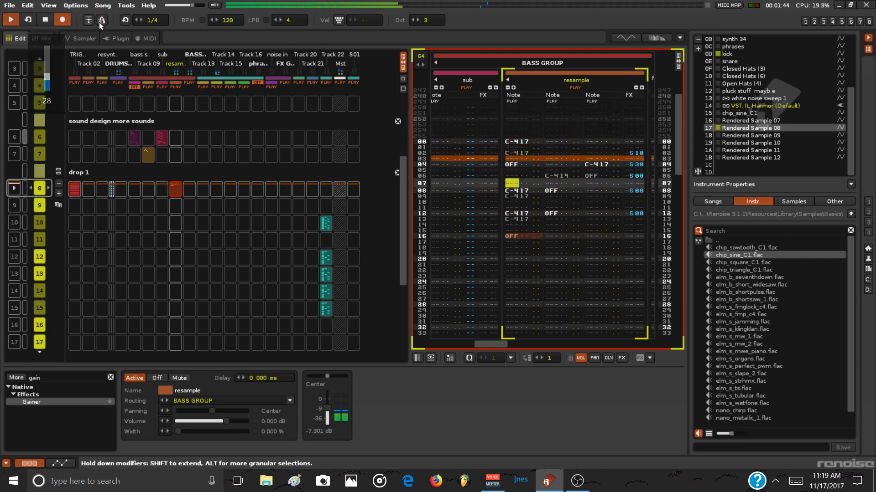
- Show the mixer, stop playback and clear the search text in the effects list
key(F3)
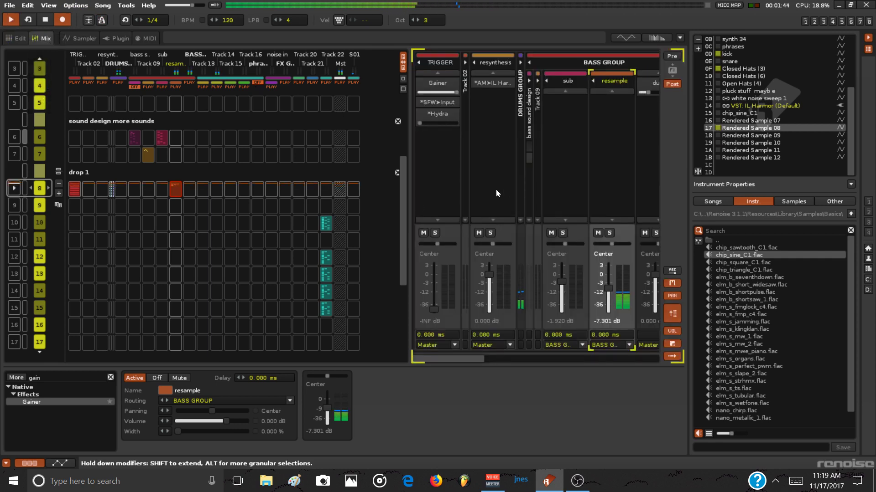
key(space)
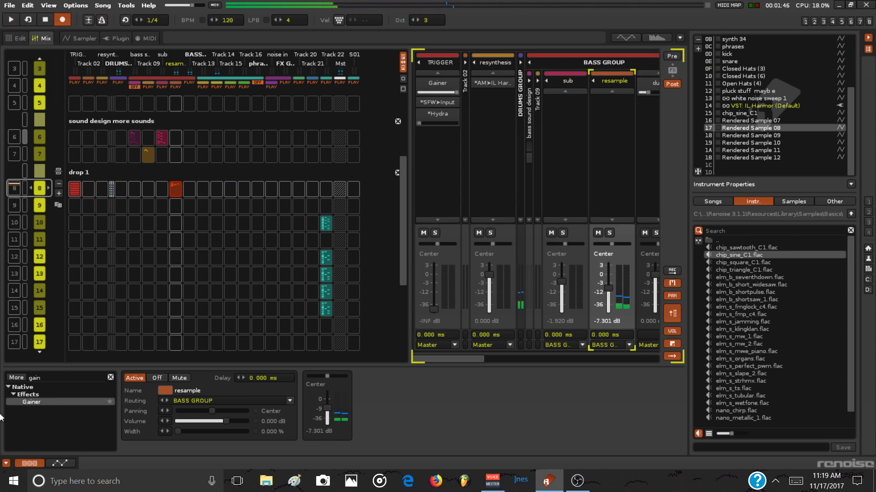
click(111, 379)
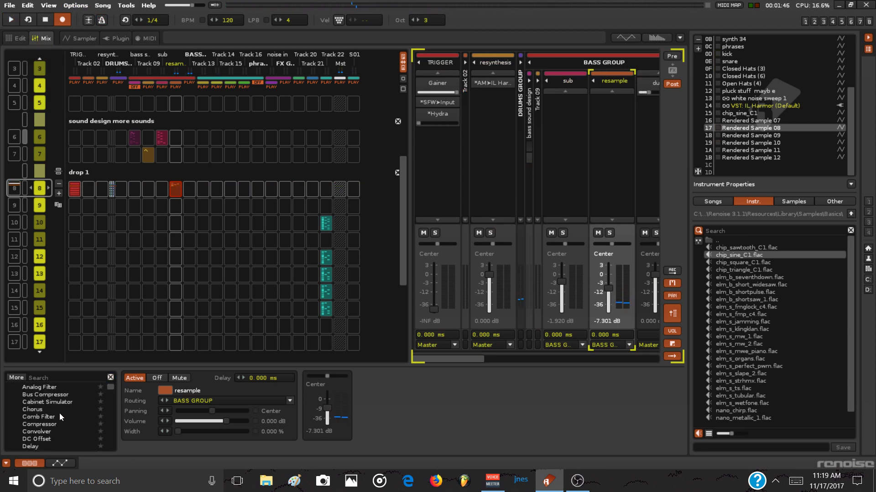
- Try an Analog Filter on the resample track with a short playback, and remove it again
drag(57, 402, 611, 110)
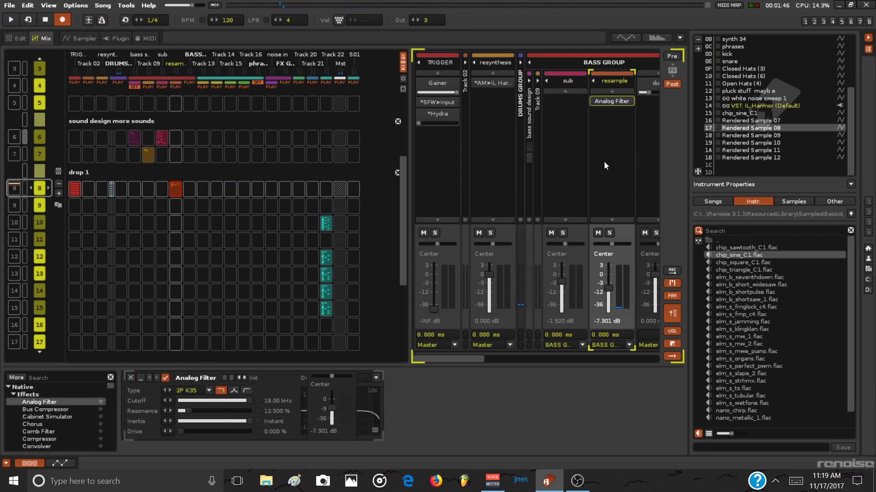
key(space)
key(space)
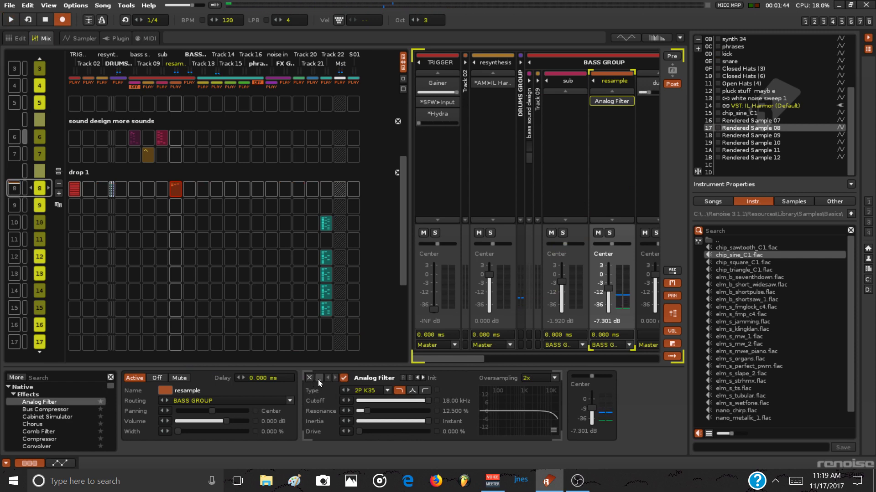
click(311, 376)
- Add a band-pass Digital Filter with a 0.39 kHz cutoff to the resample track, audition it and bypass it
scroll(54, 425, down, 2)
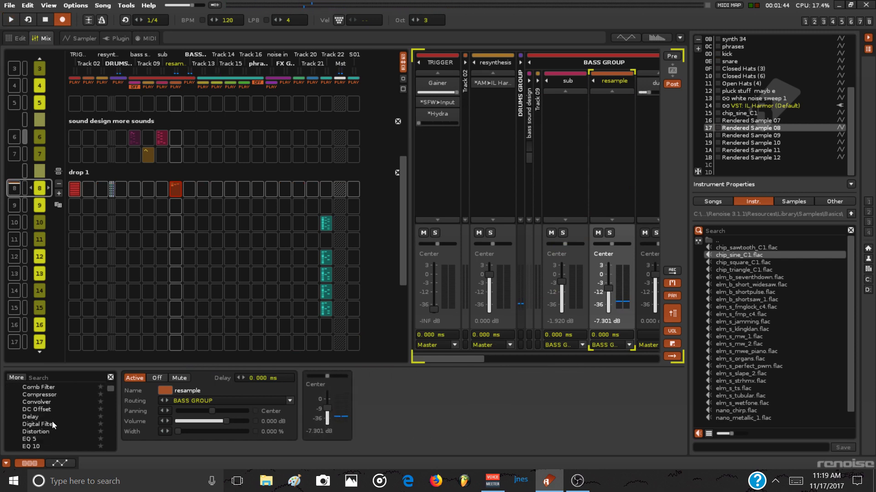
drag(50, 428, 606, 201)
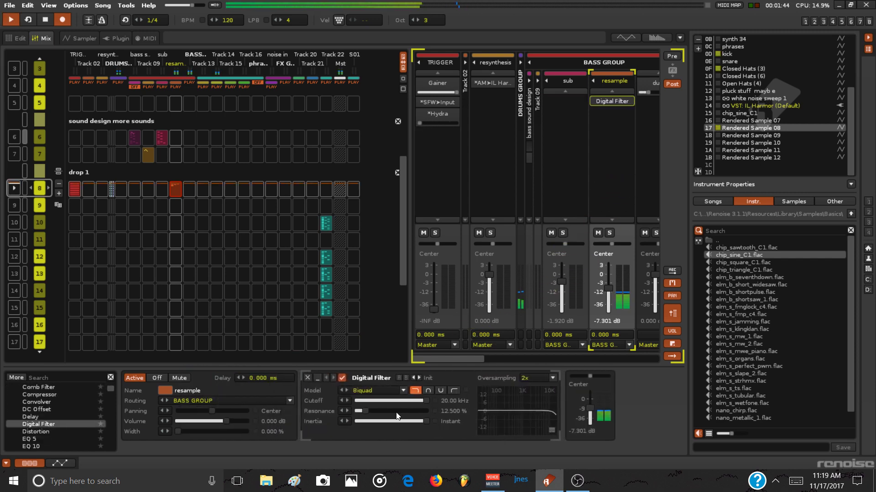
click(429, 390)
drag(420, 400, 385, 400)
key(space)
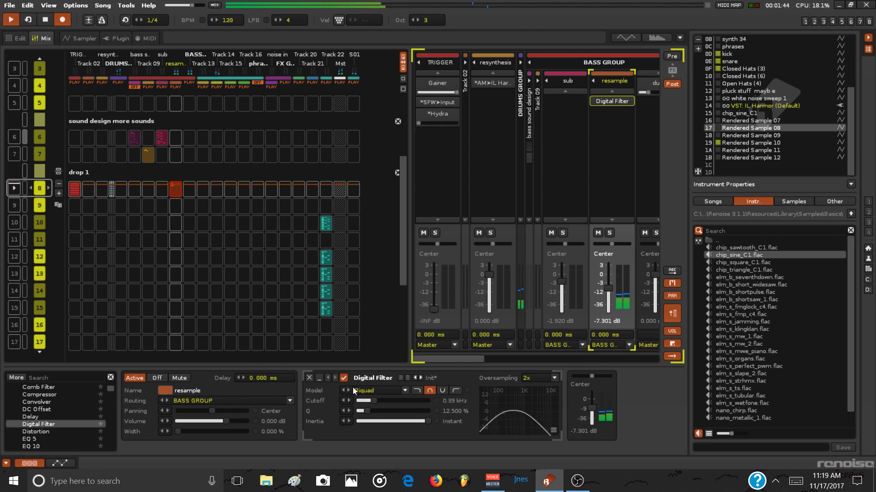
click(344, 378)
- Play the song's opening patterns from pattern 1 while lowering the system volume
key(XF86AudioLowerVolume)
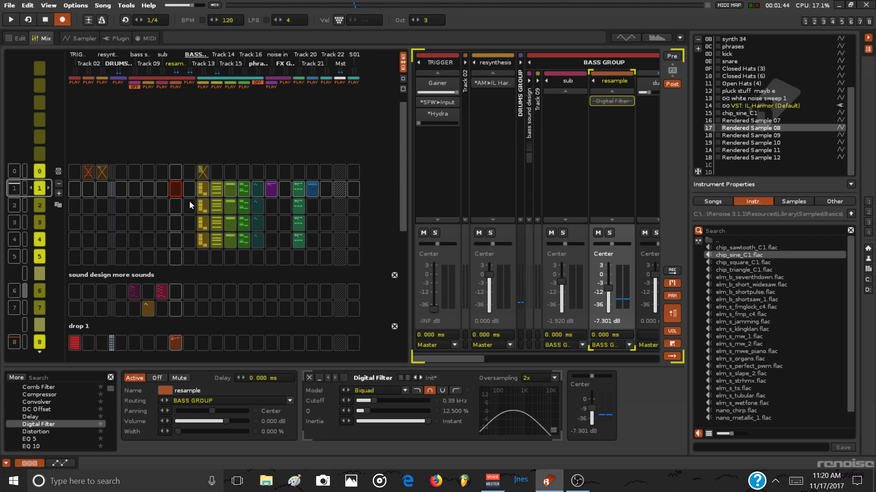
key(XF86AudioLowerVolume)
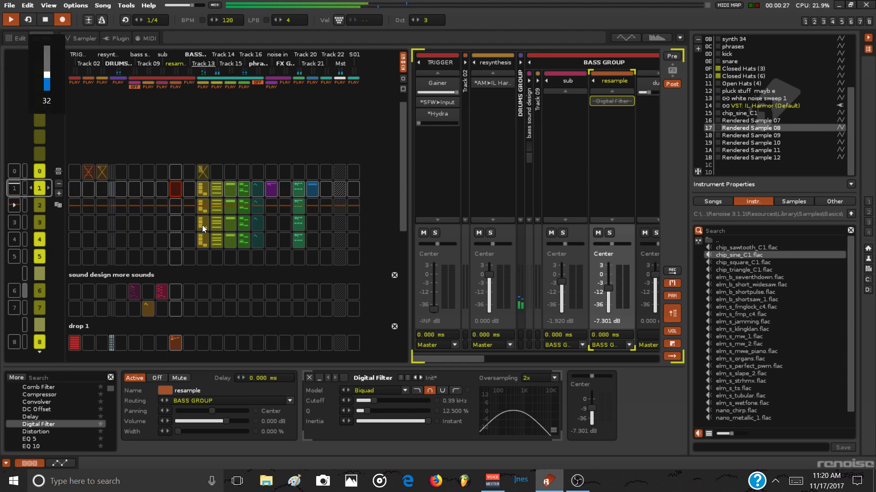
key(XF86AudioLowerVolume)
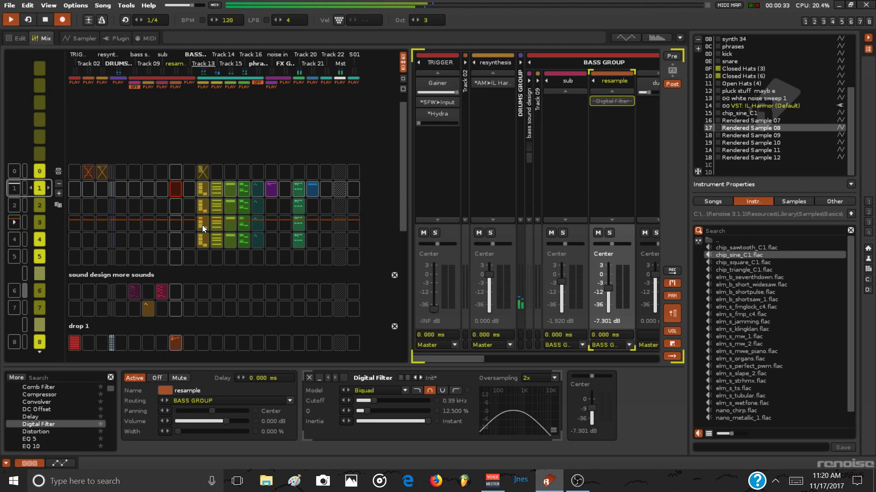
key(space)
- Go to pattern 8 in the drop 1 section and play it with the filter bypassed
key(Down)
key(Down)
key(Down)
key(Down)
key(Down)
key(Down)
key(Down)
key(space)
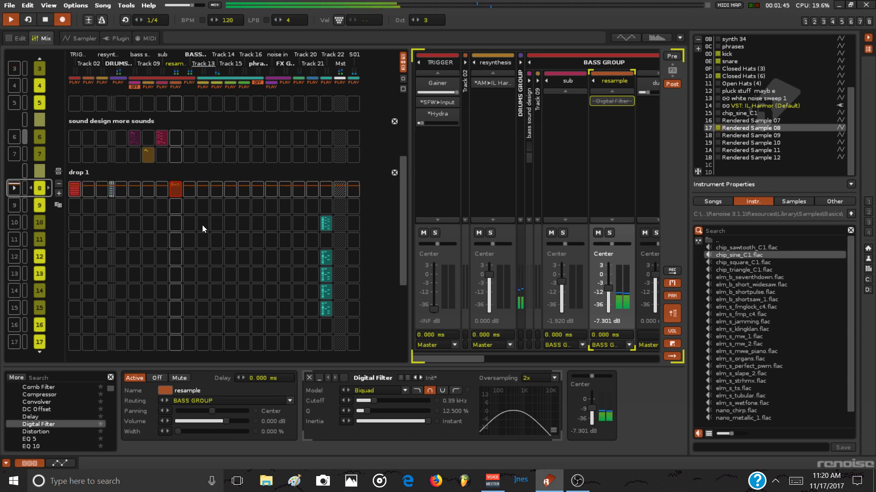
key(space)
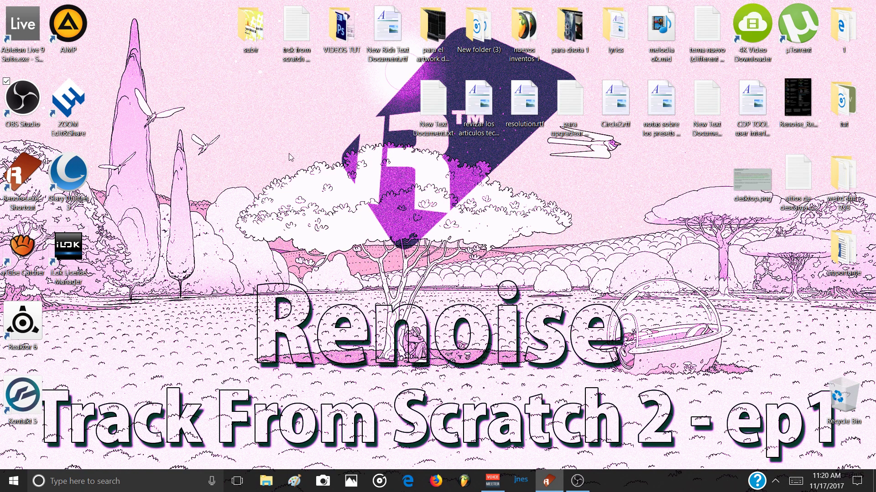
- Open New Text Document.txt from the desktop and add the line "probably ill have to do more sound design in a separate section.."
double_click(445, 97)
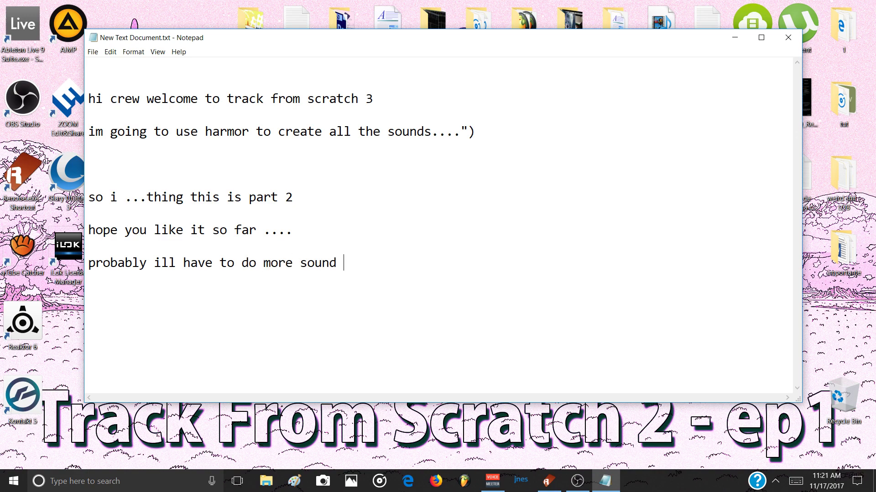
text(gn in a)
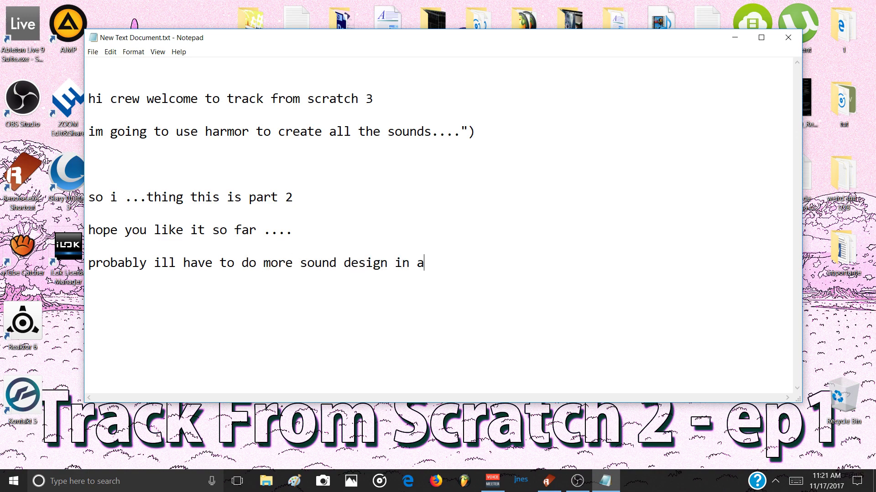
text( separate section..)
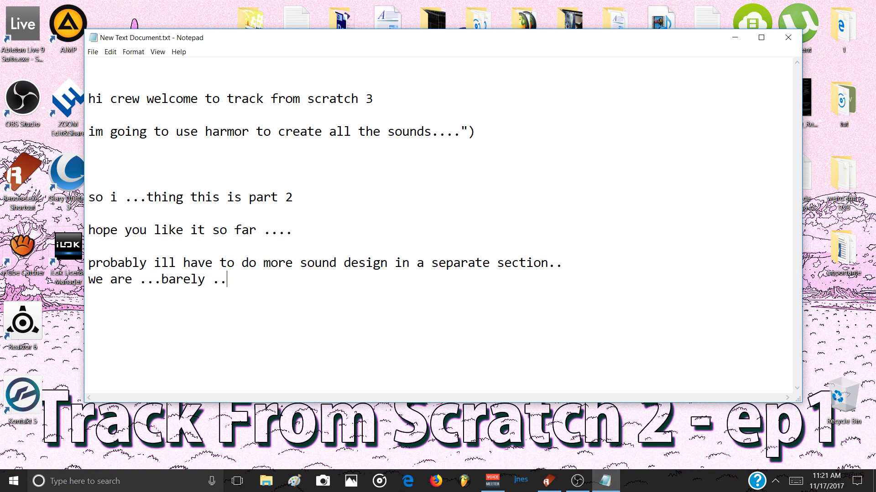
- Complete the next note line as "we are ...barely ..scratching the surface on harmors potential"
text(cratching the su)
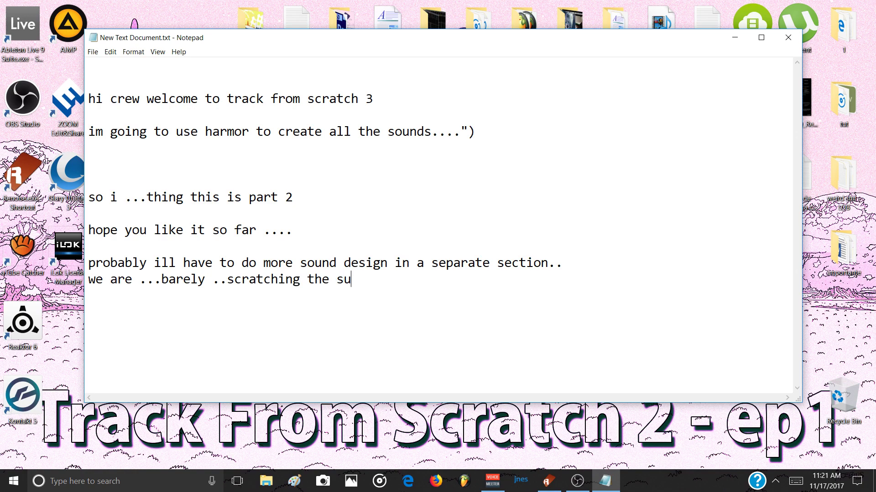
text(rface on harmors pote)
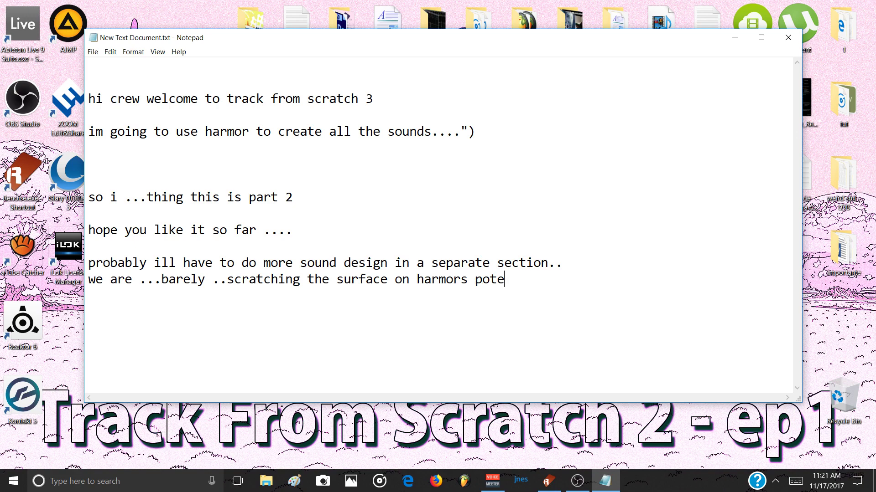
text(ntial)
- Minimize the notes and switch to the OBS Studio window
click(734, 37)
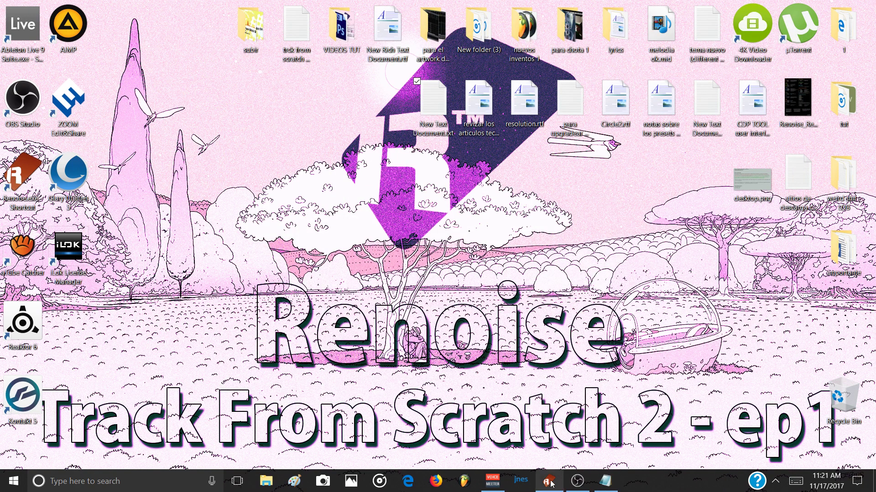
click(576, 481)
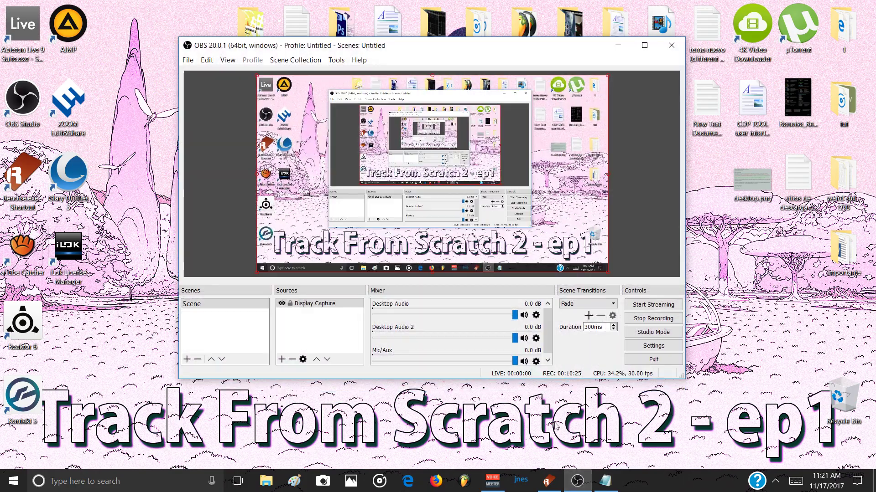